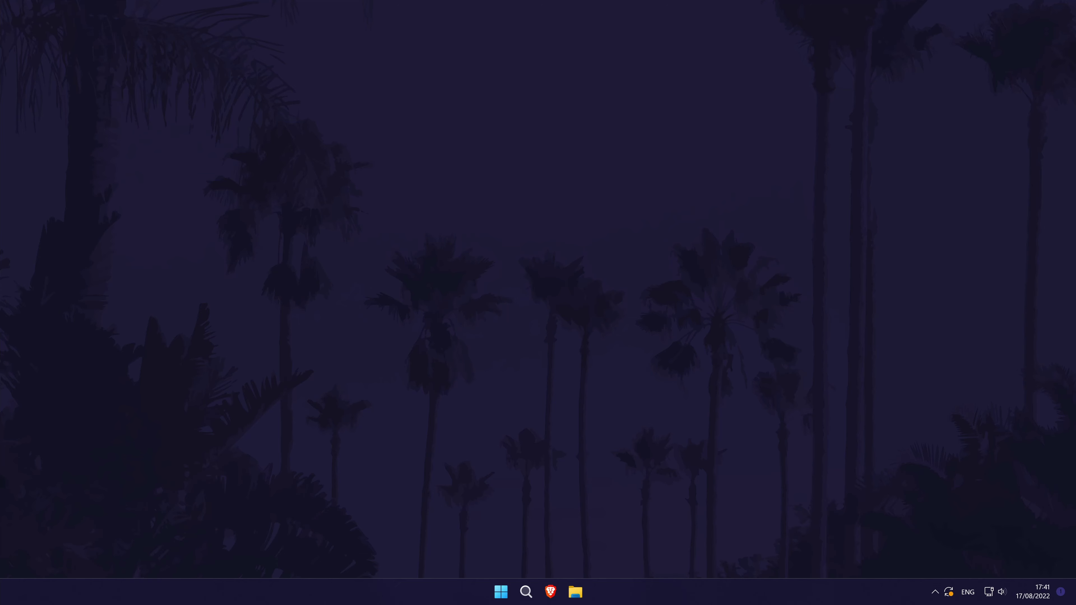
Open Settings from Windows search and go to System > Power
left_click(526, 592)
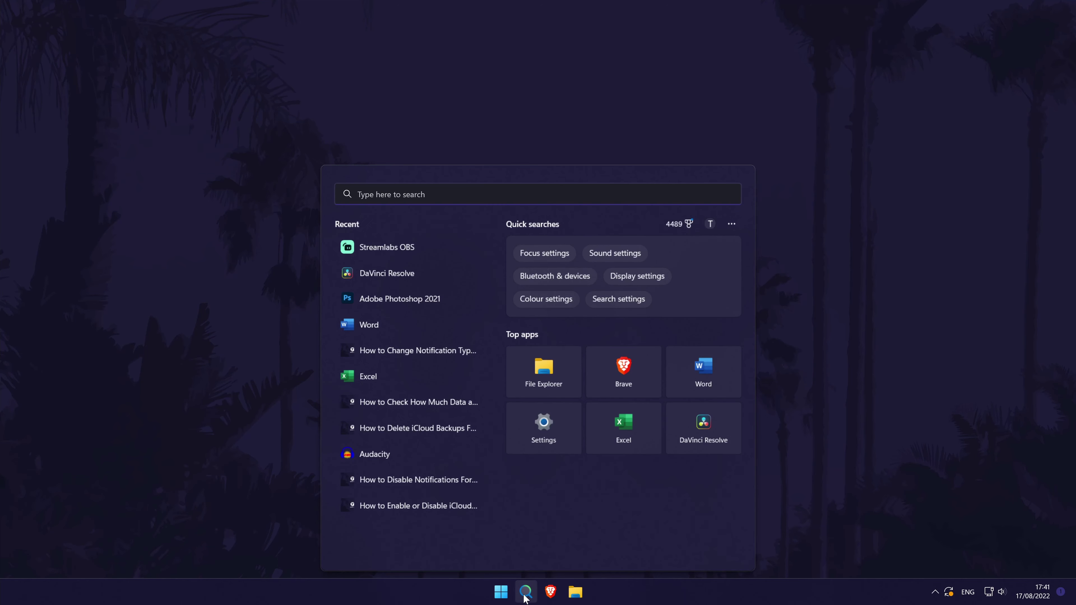
type("settings")
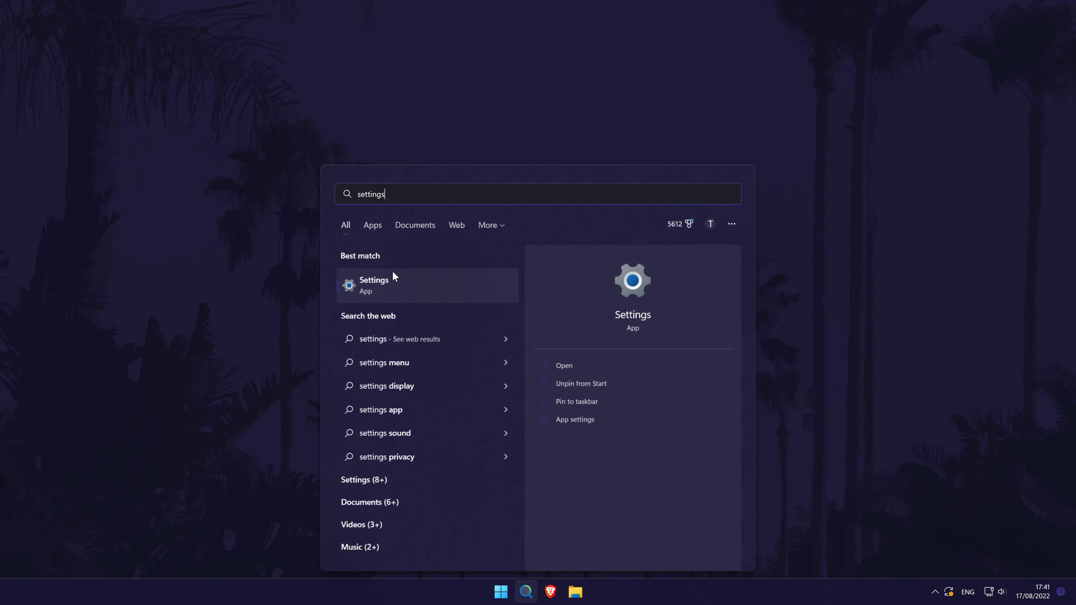
left_click(389, 286)
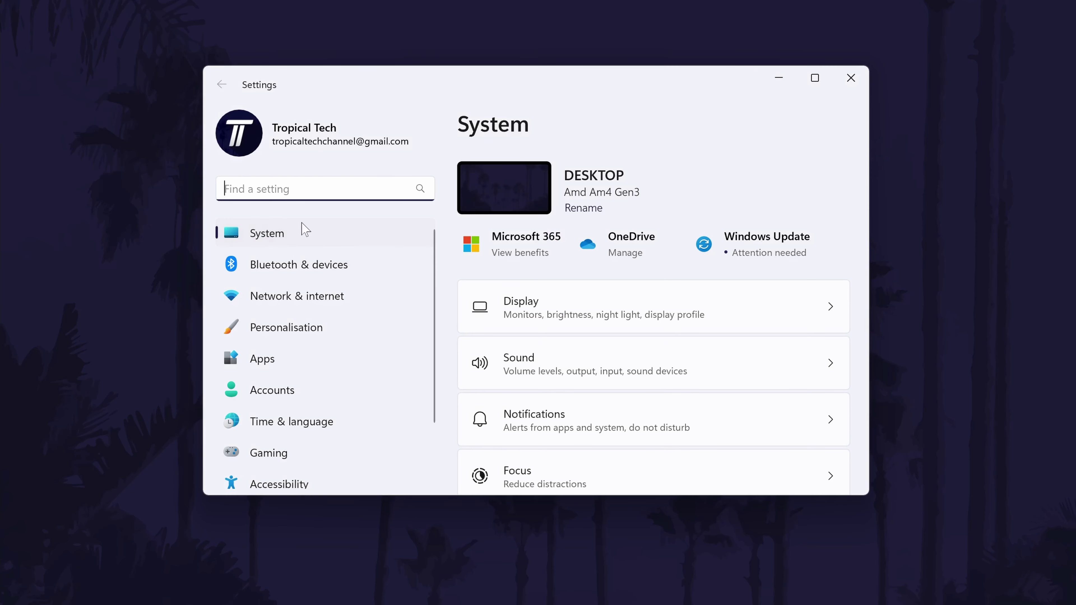
left_click(305, 229)
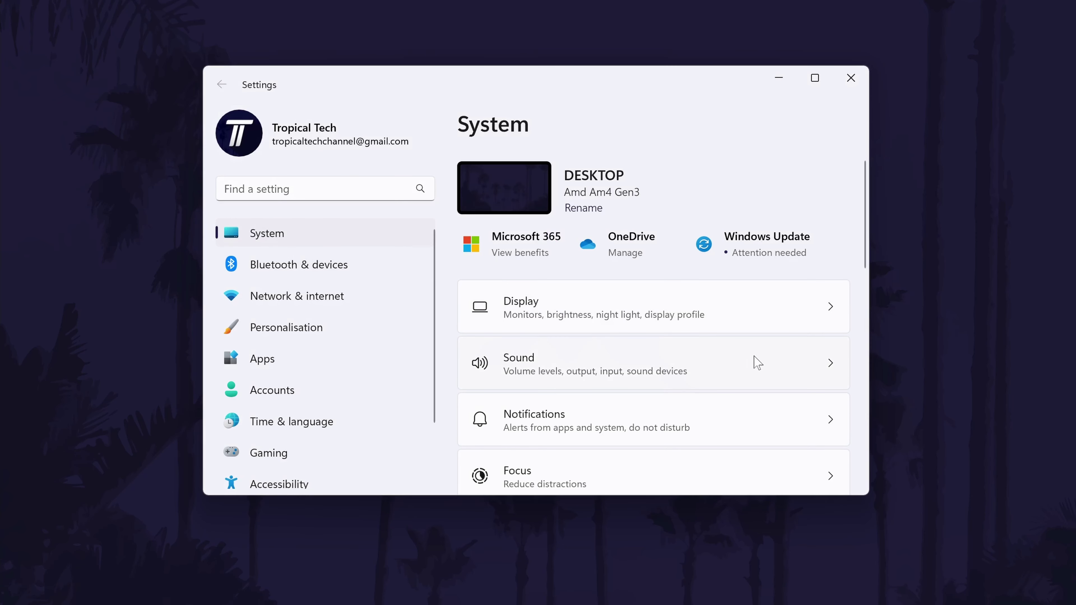
scroll(763, 358, "down", 3)
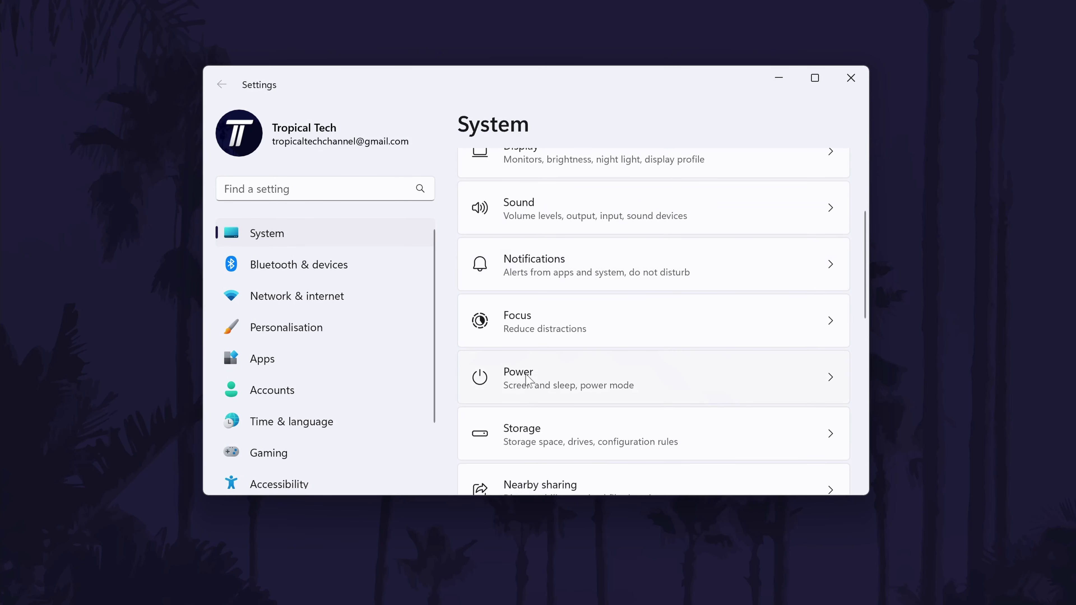
left_click(541, 377)
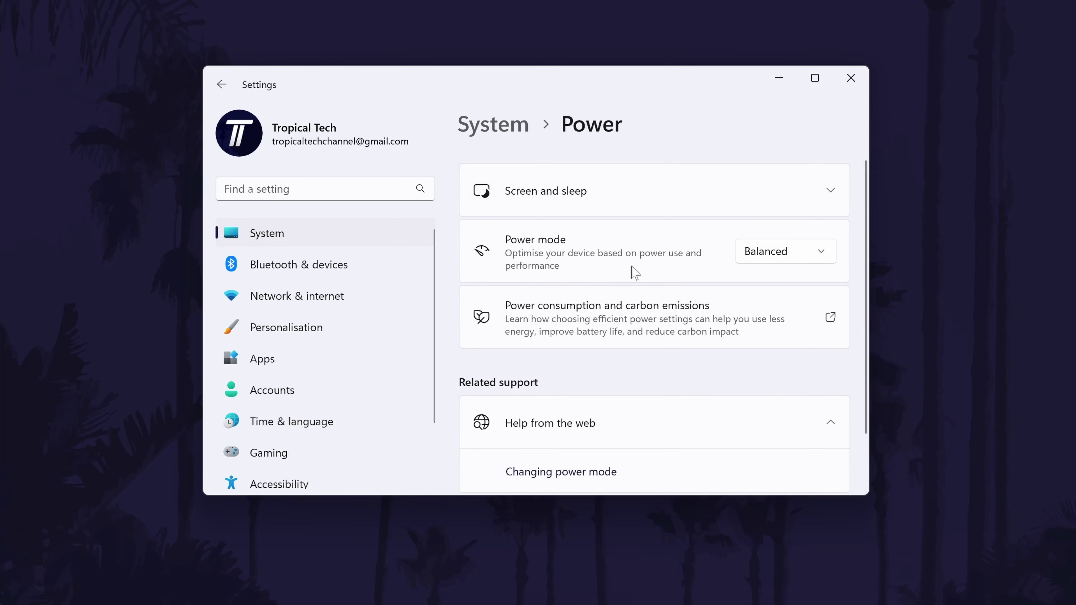
Set power mode to Best power efficiency, screen off after 5 minutes, sleep after 15 minutes
left_click(830, 256)
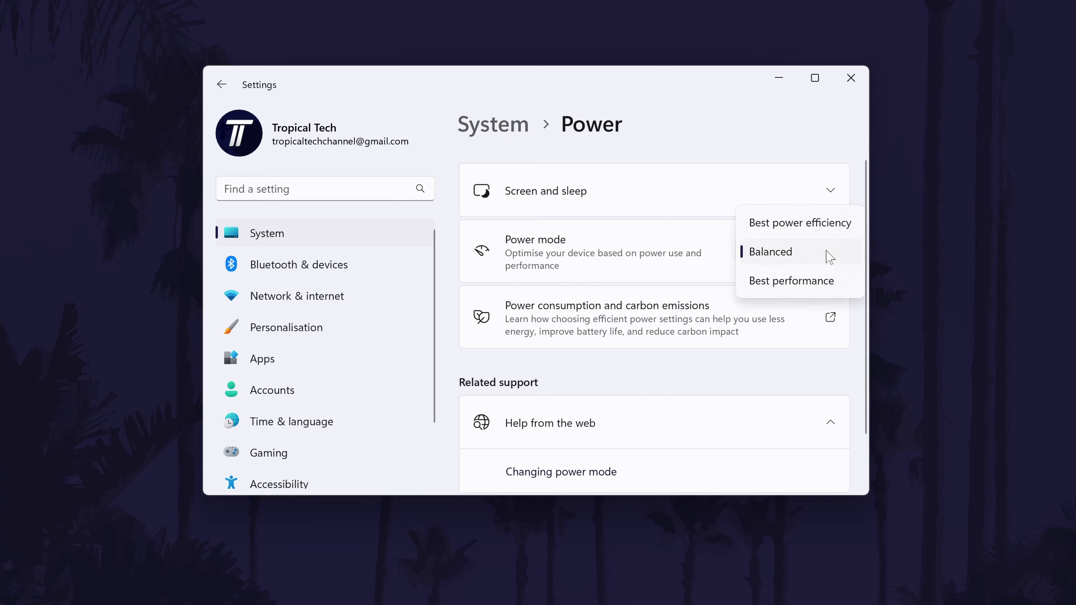
left_click(805, 224)
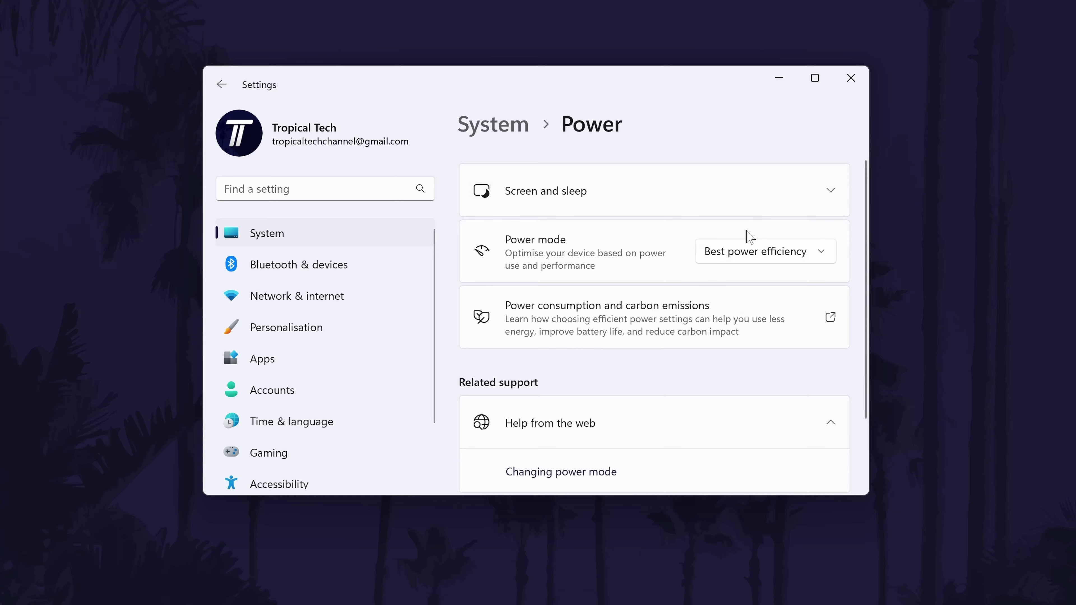
left_click(641, 195)
left_click(774, 239)
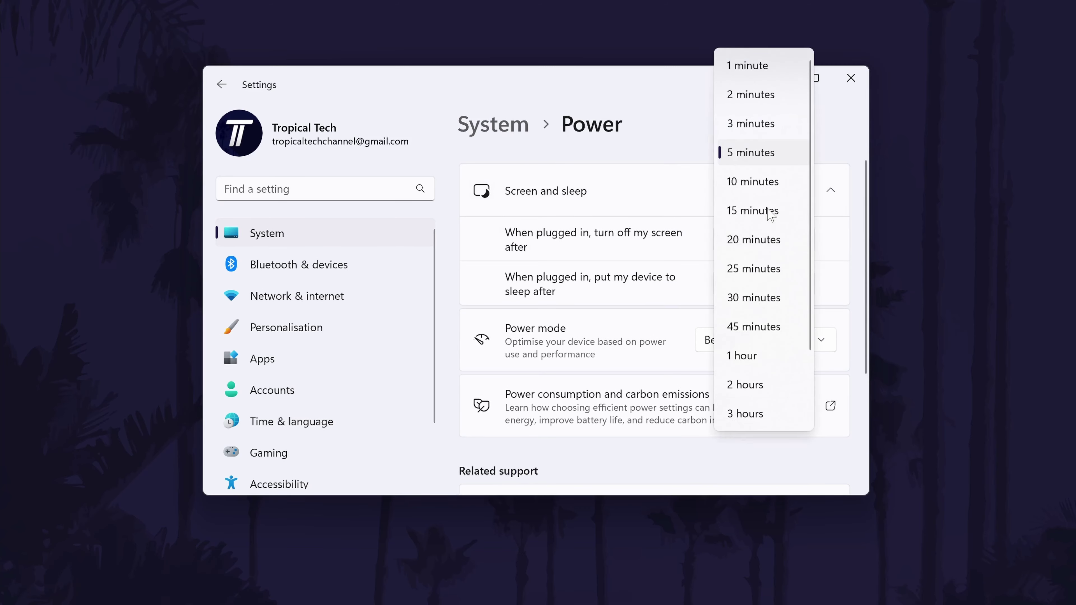
left_click(656, 105)
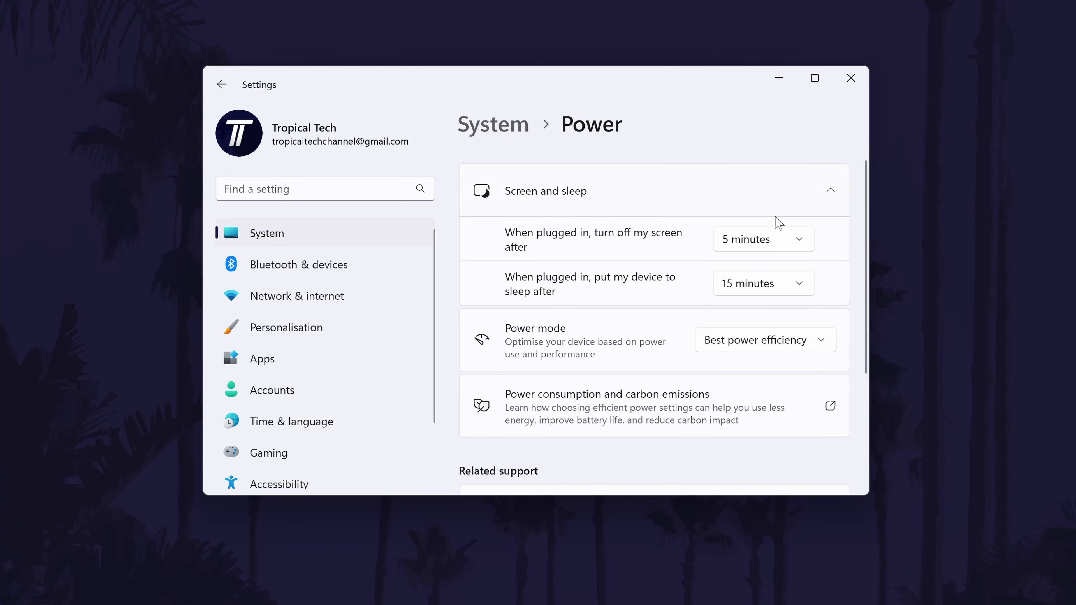
left_click(789, 290)
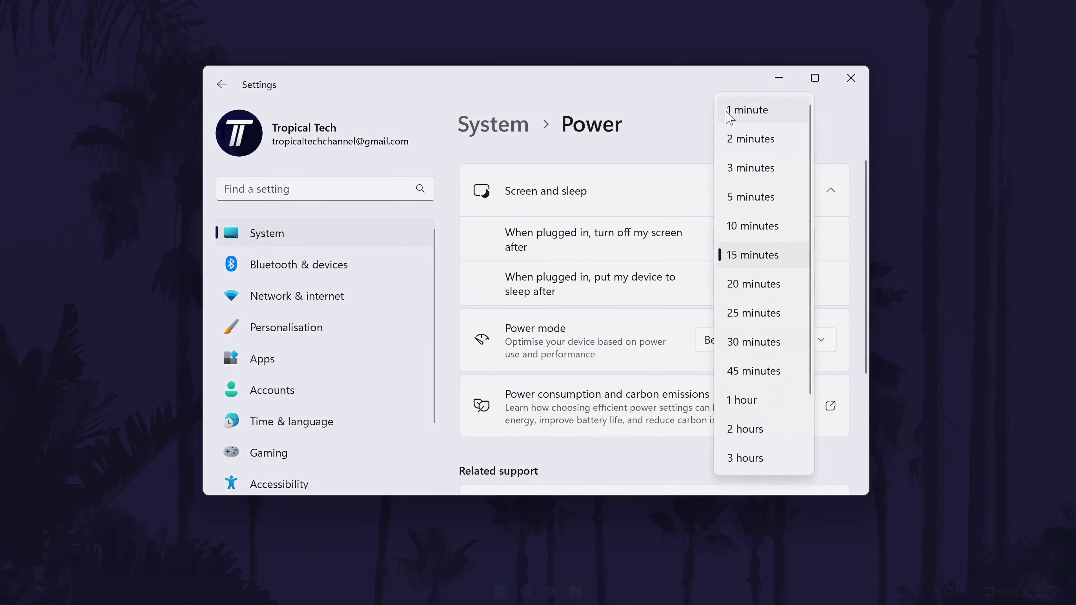
left_click(662, 112)
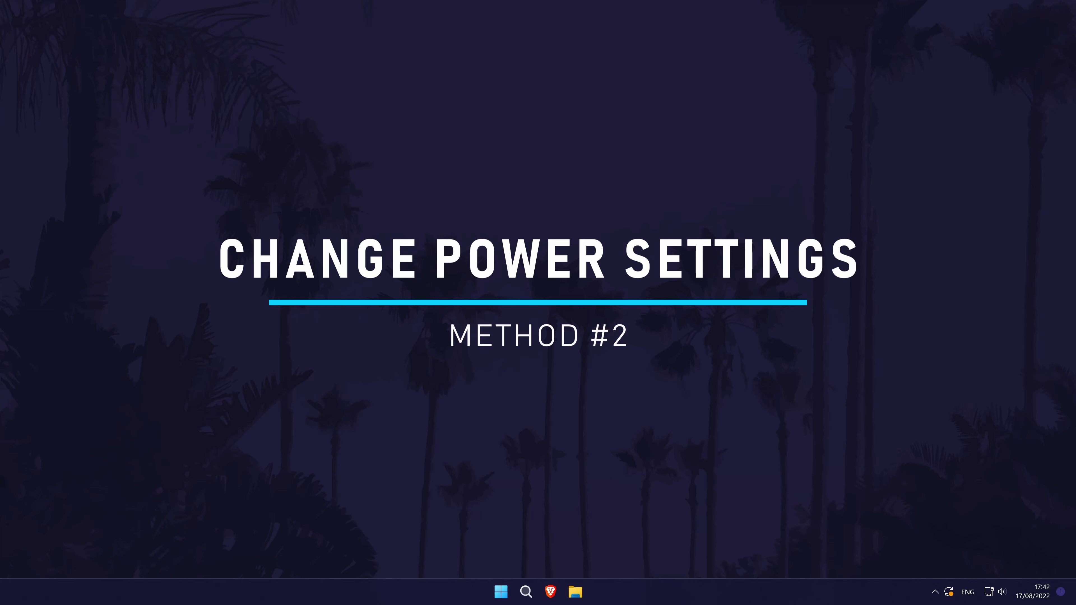
Open Control Panel via search and edit the Balanced plan's settings under System and Security > Power Options
left_click(525, 592)
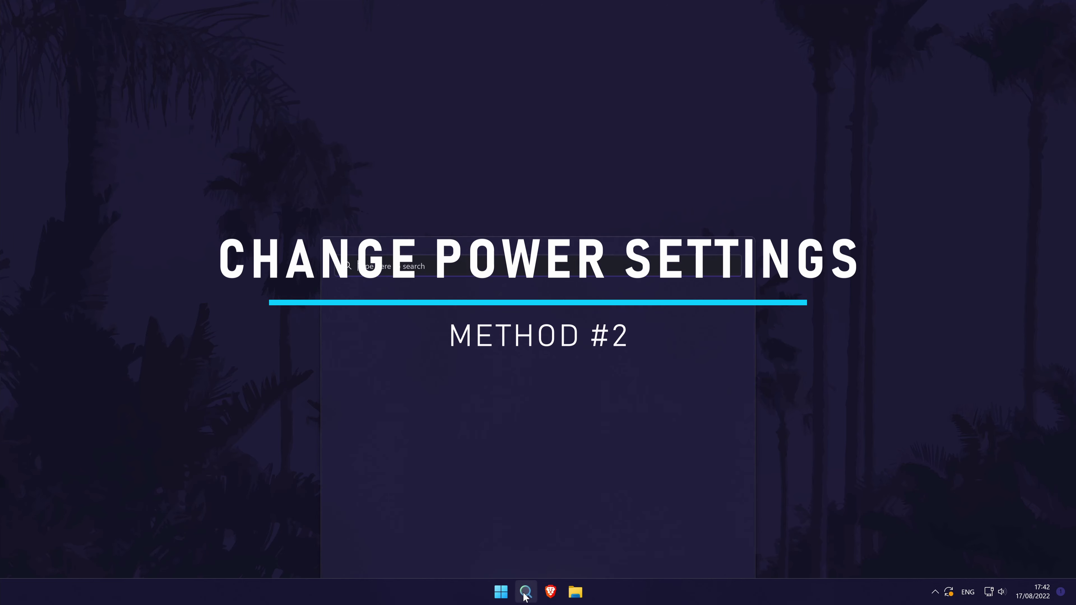
type("control")
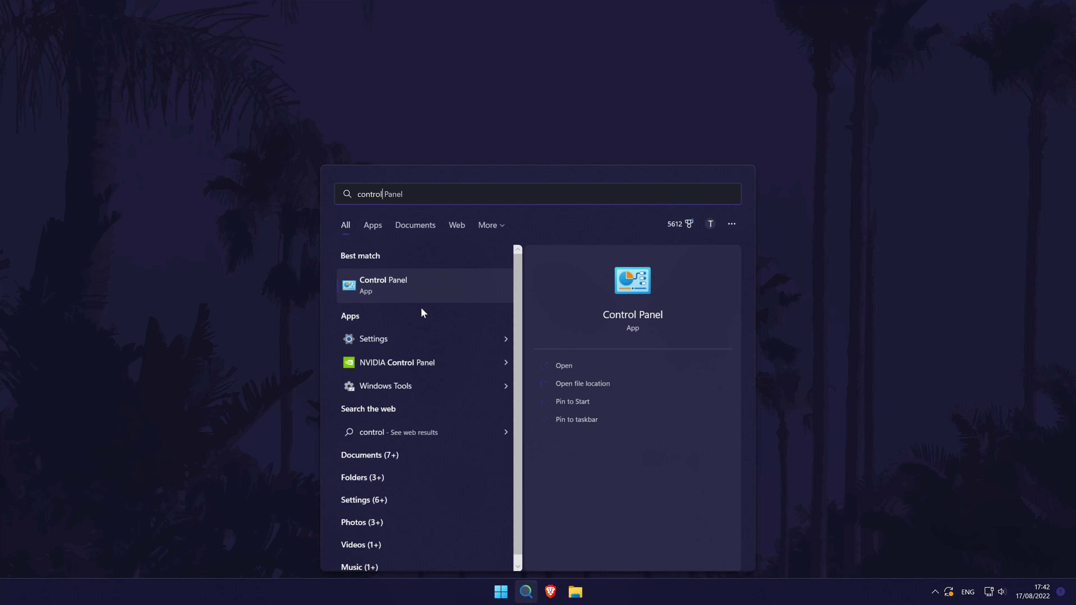
left_click(420, 289)
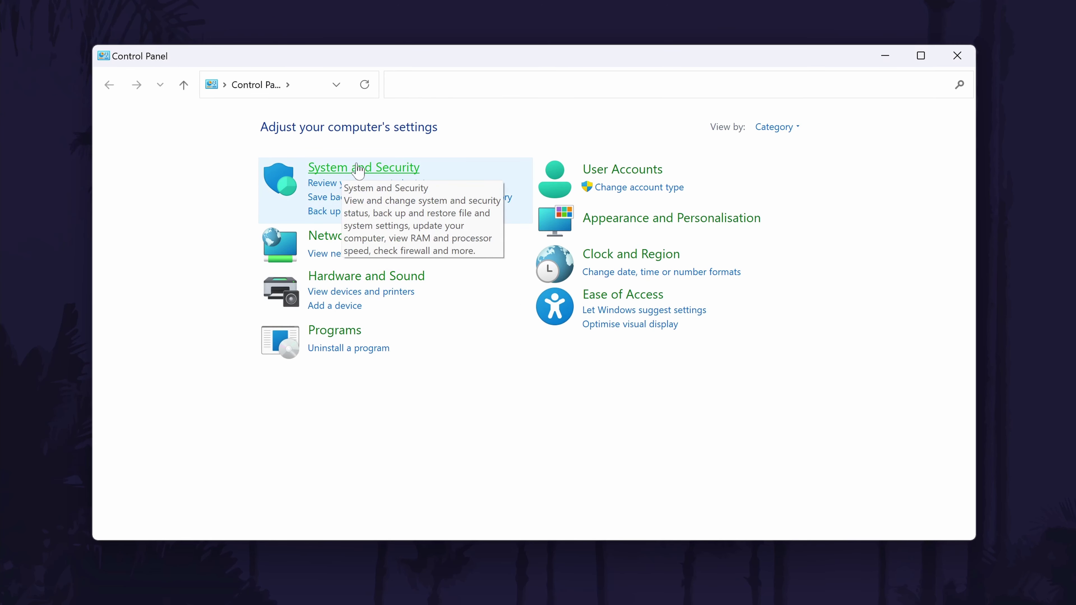
left_click(410, 170)
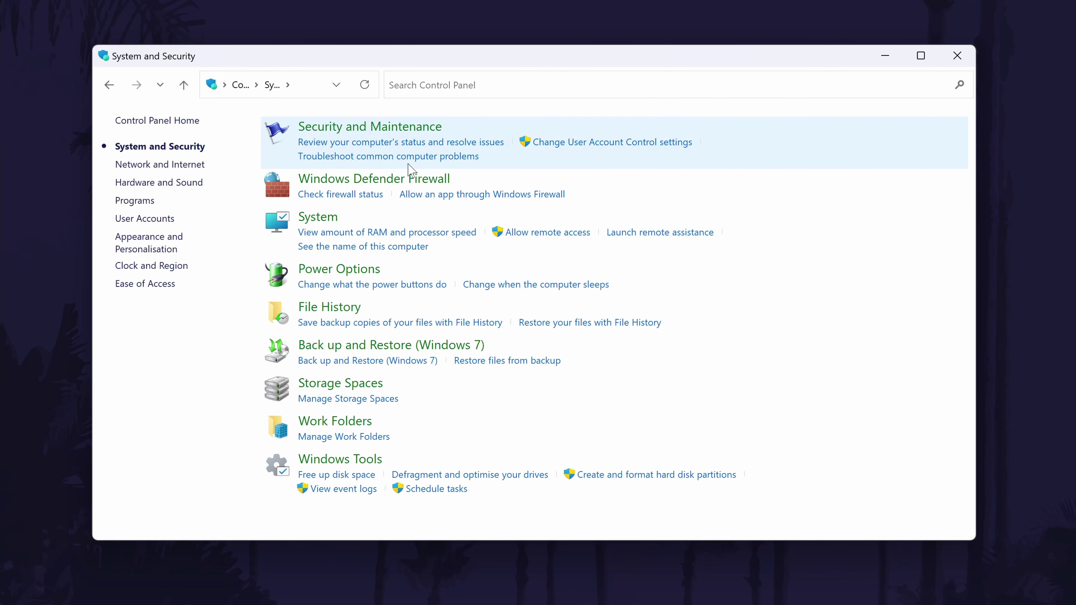
left_click(358, 271)
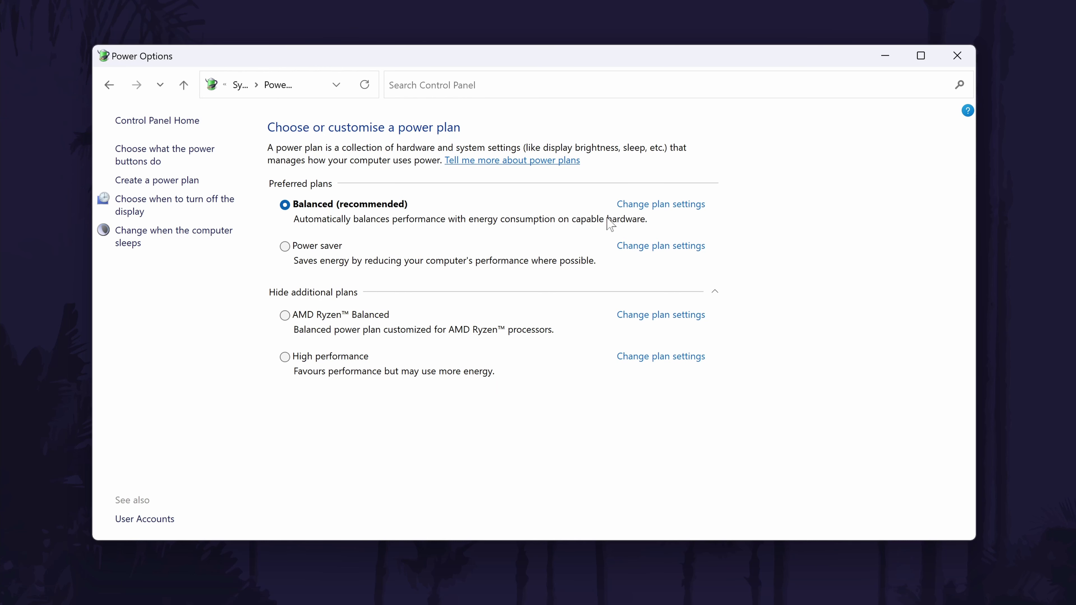
left_click(663, 205)
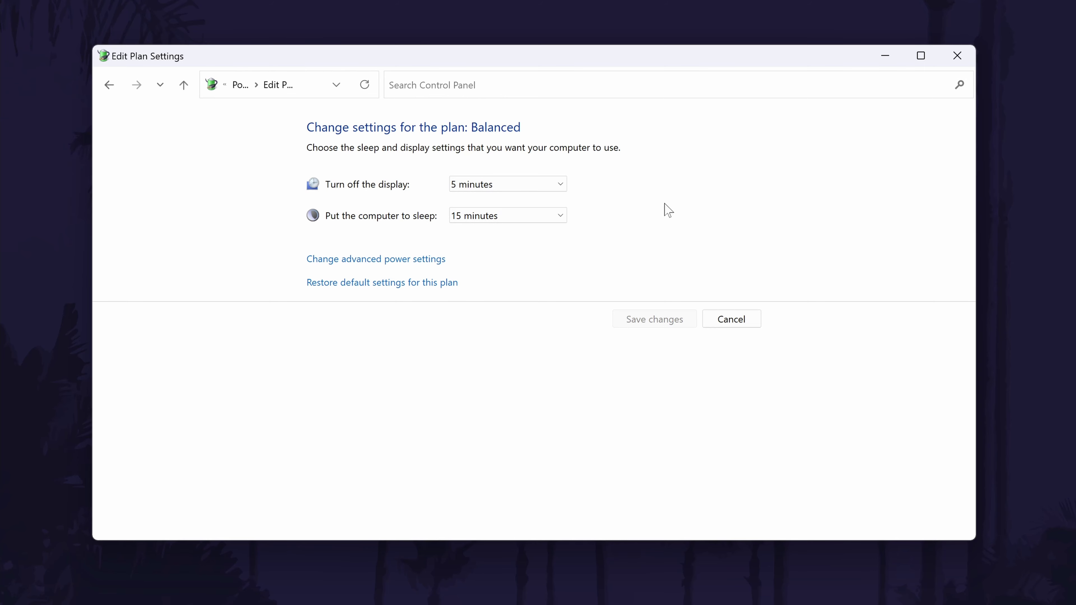
In advanced power settings, give Sleep > Hibernate after a minutes timeout instead of Never
left_click(396, 260)
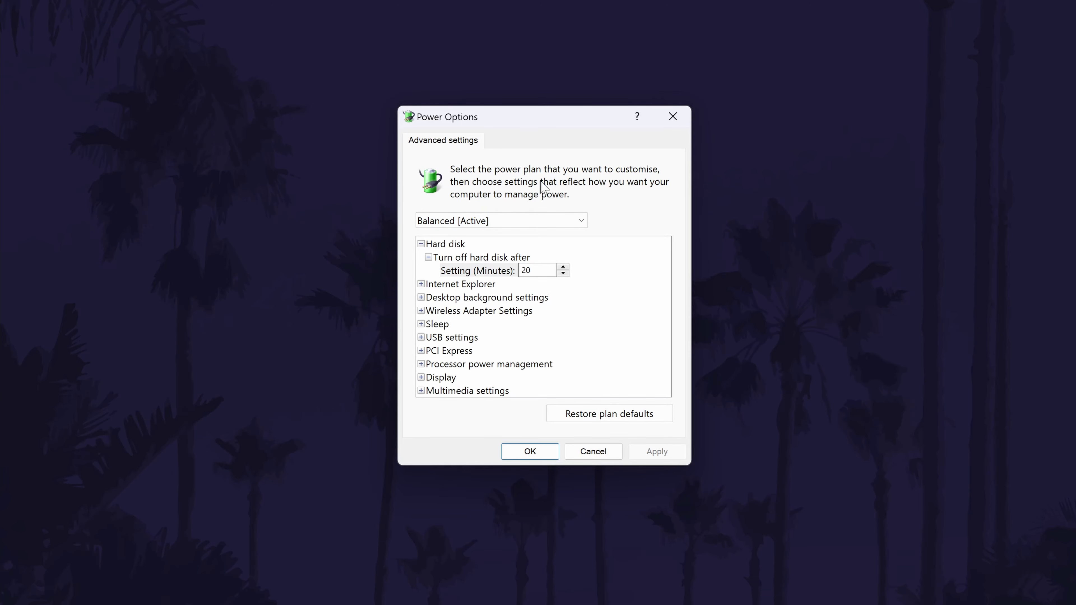
left_click(421, 324)
scroll(474, 338, "down", 1)
left_click(429, 323)
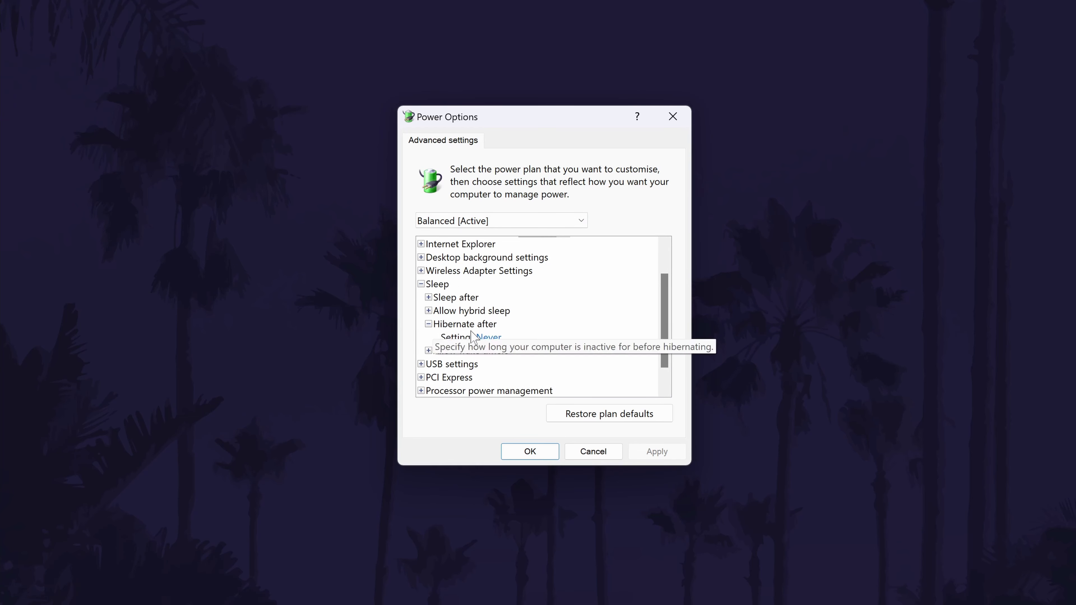
left_click(495, 338)
left_click(566, 334)
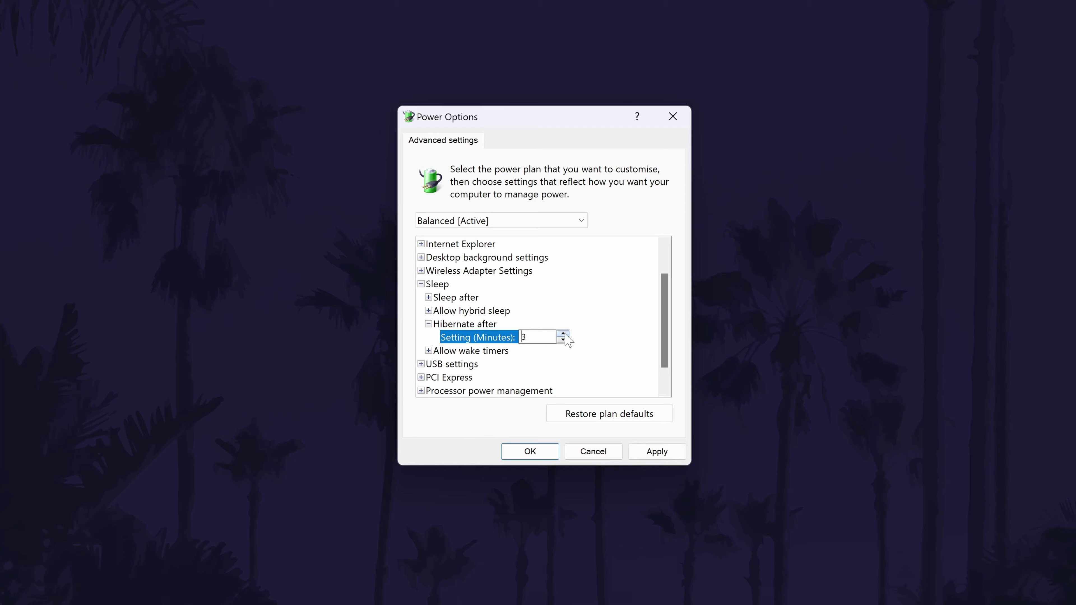
left_click(429, 324)
left_click(421, 284)
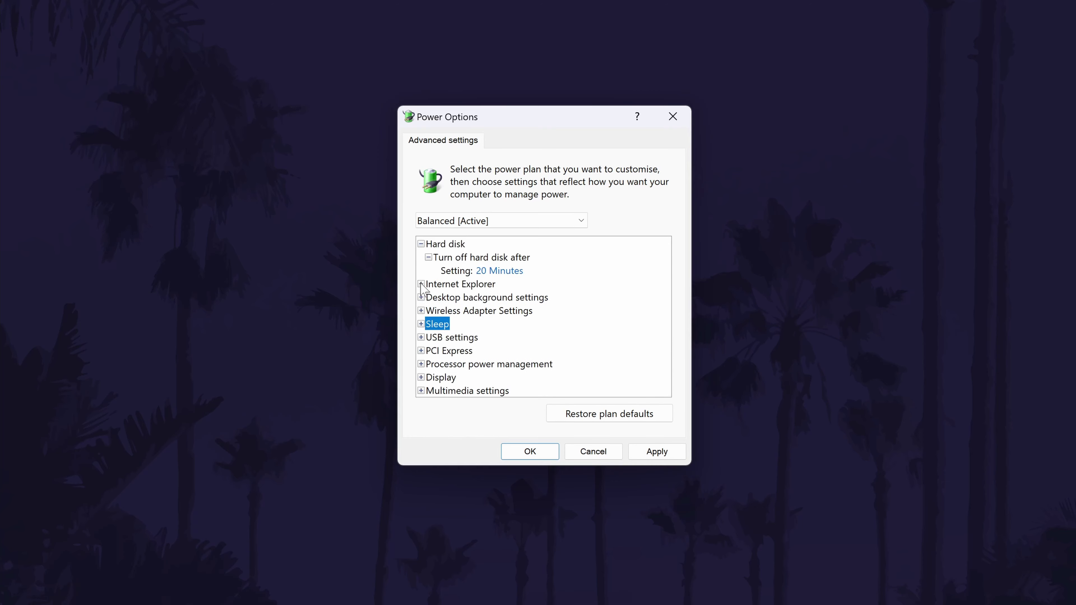
Set the Balanced plan's maximum processor state to 80%
left_click(421, 364)
scroll(478, 368, "down", 1)
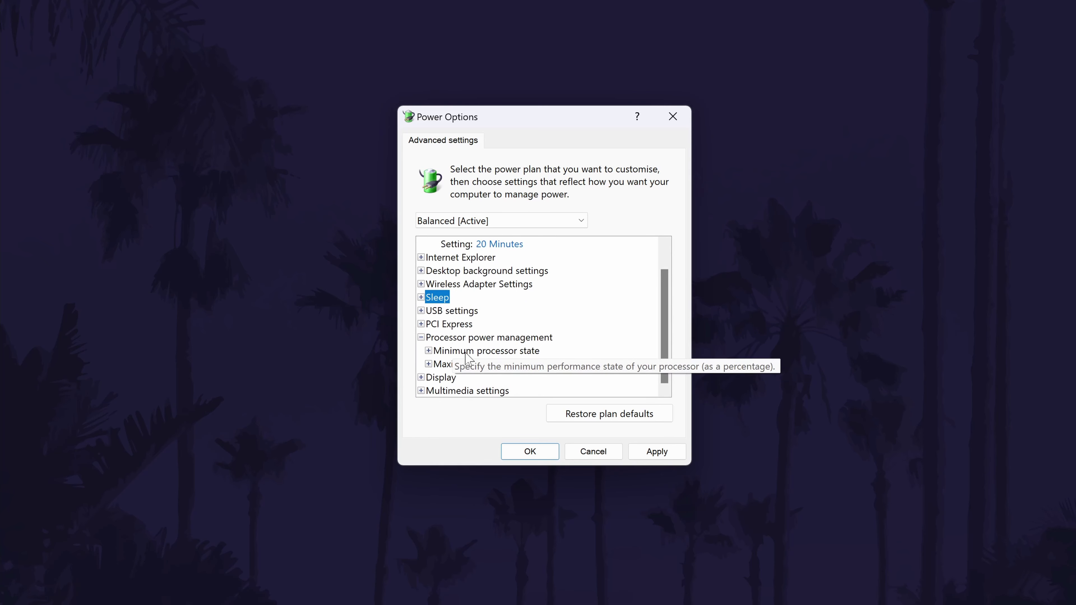
left_click(428, 364)
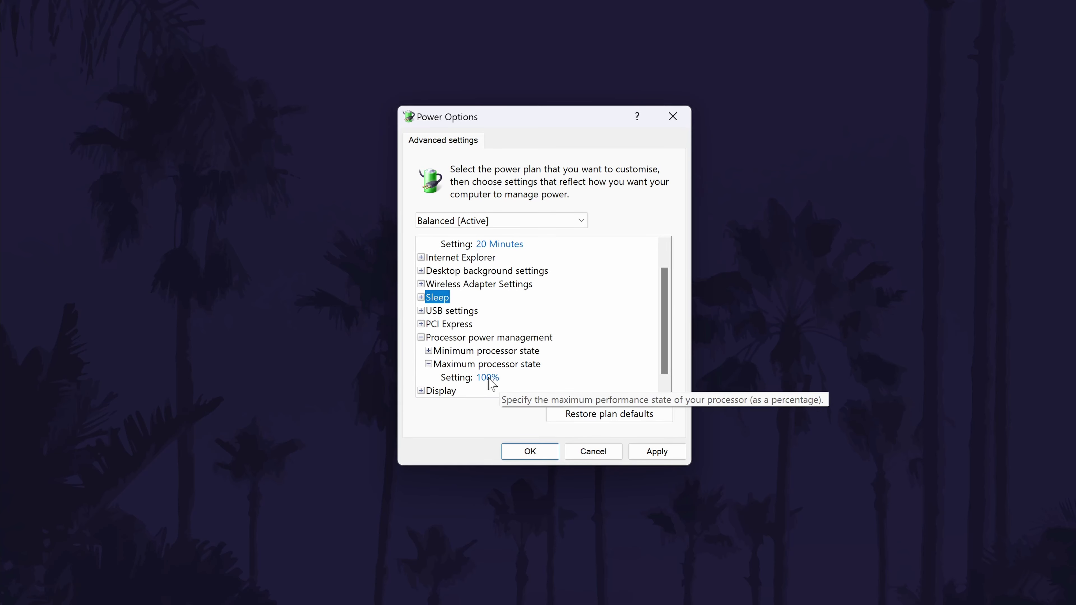
left_click(488, 378)
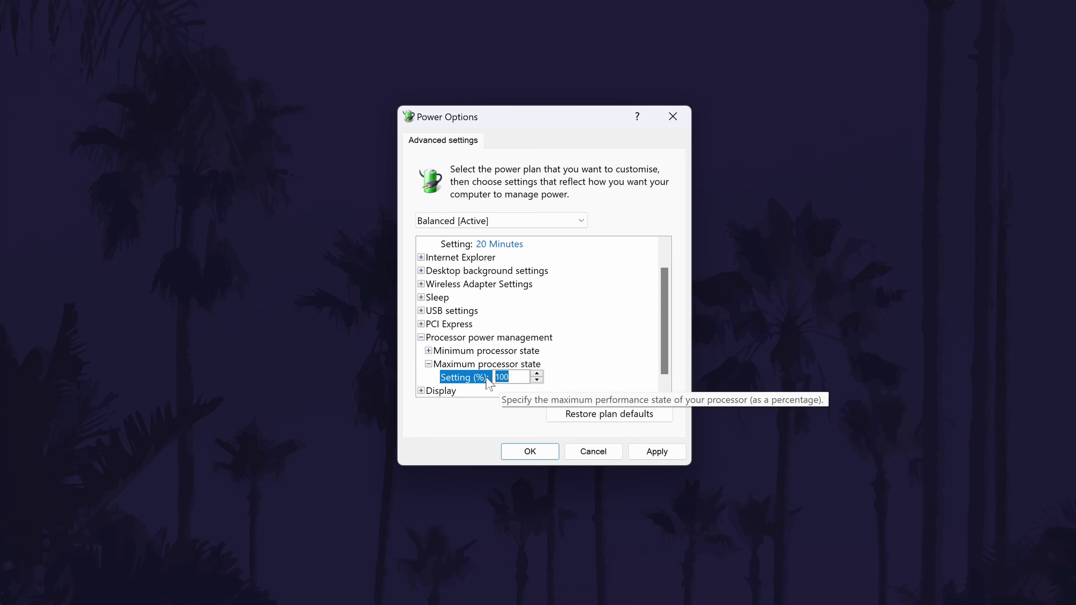
type("80")
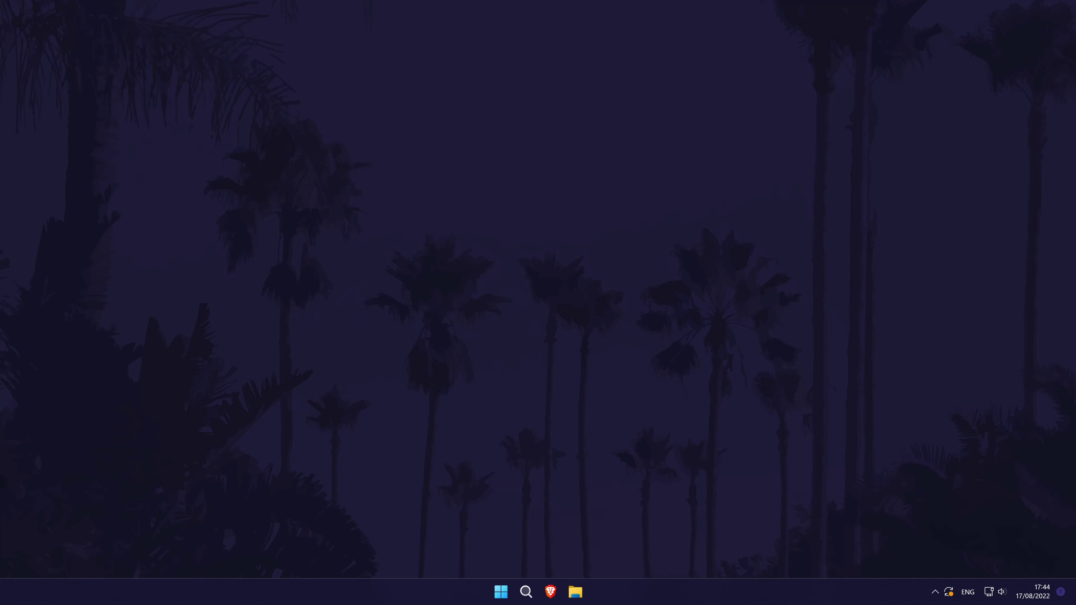
Launch the Settings app again by searching 'settings'
left_click(526, 592)
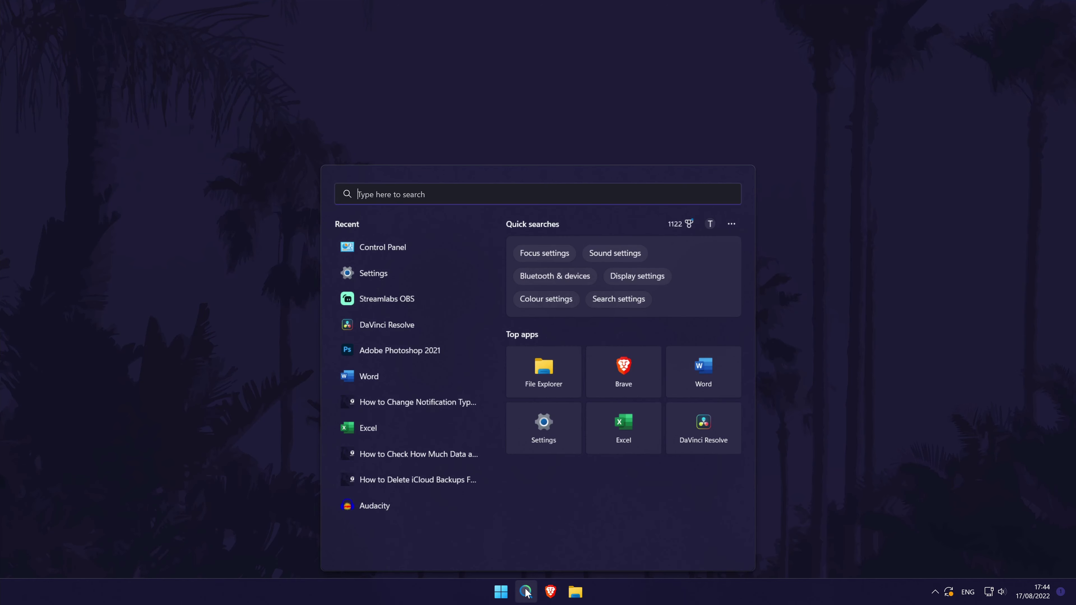
type("settings")
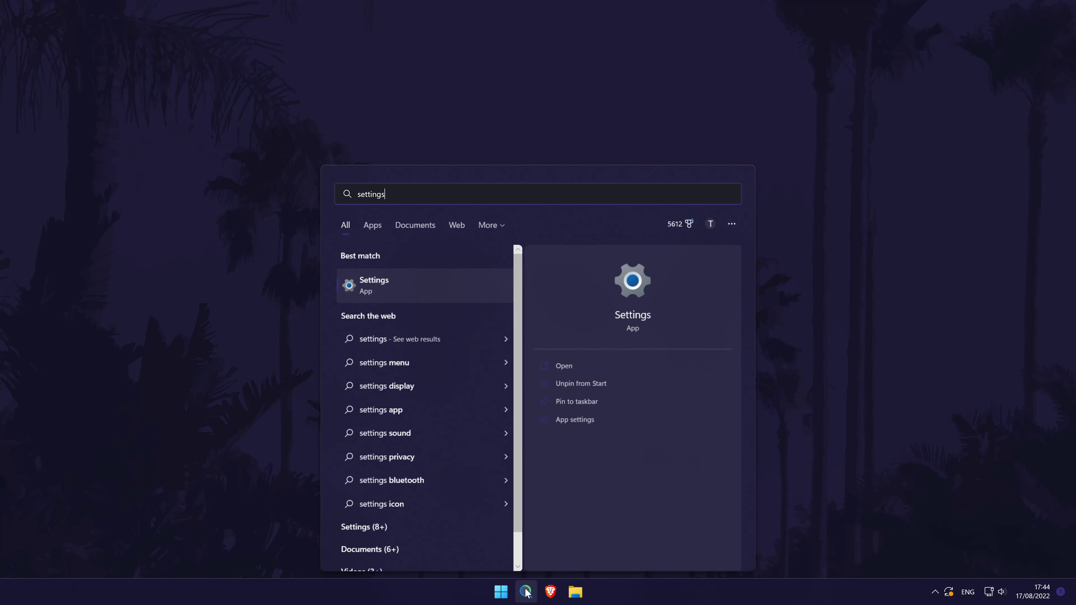
left_click(399, 284)
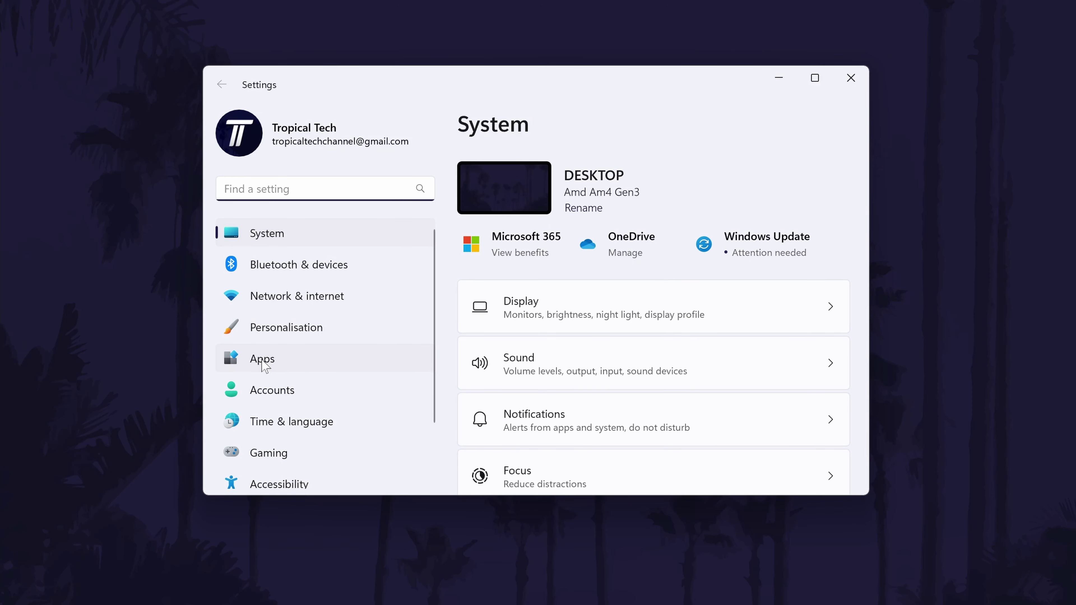
Turn off Brave Browser under Apps > Startup and show the Sort by options
left_click(313, 365)
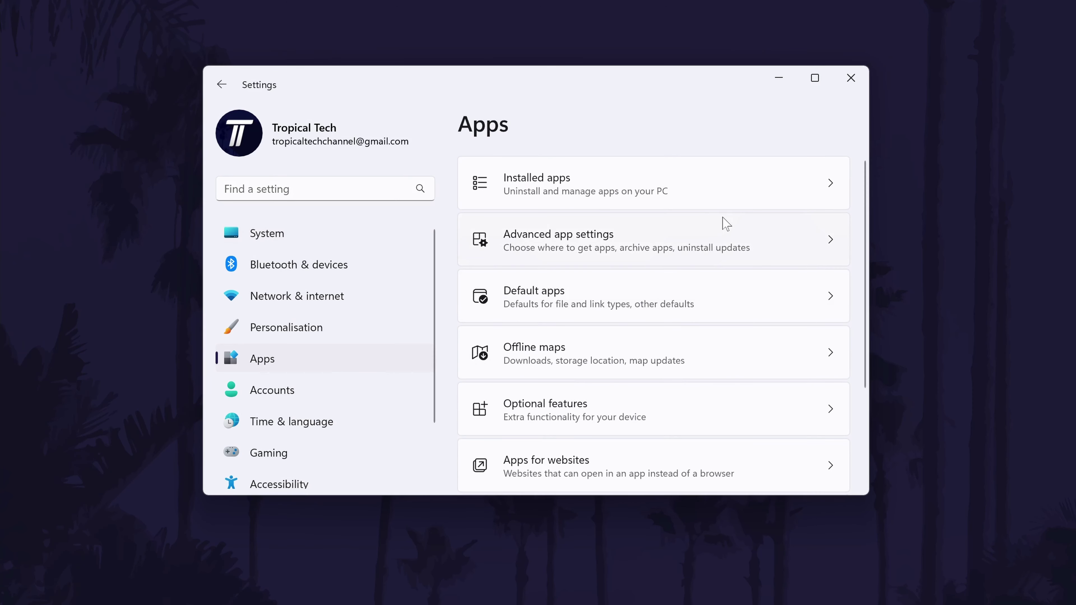
scroll(725, 223, "down", 1)
scroll(725, 222, "down", 2)
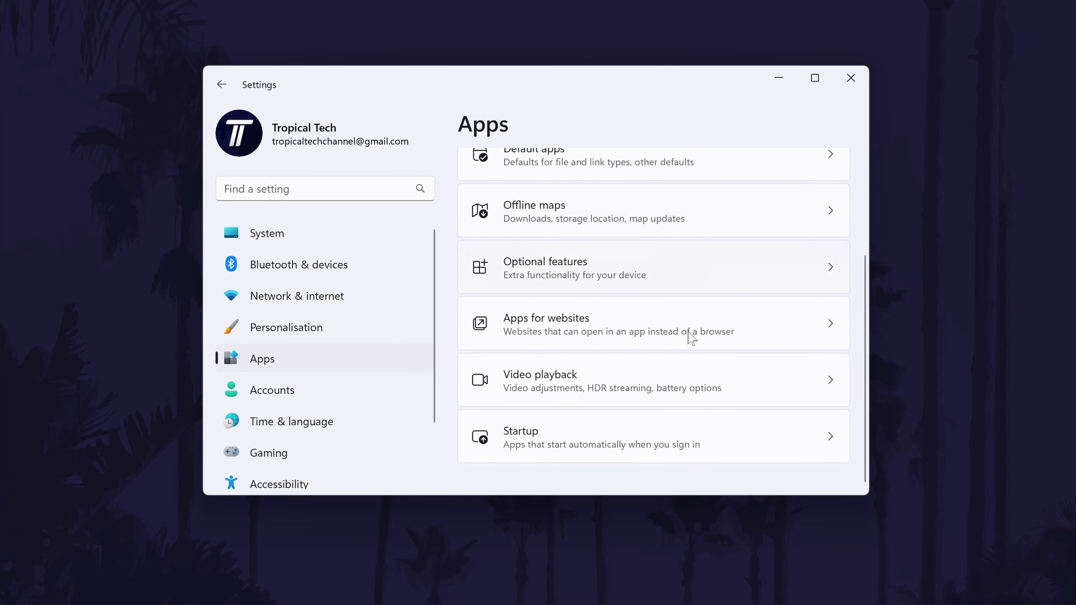
left_click(595, 436)
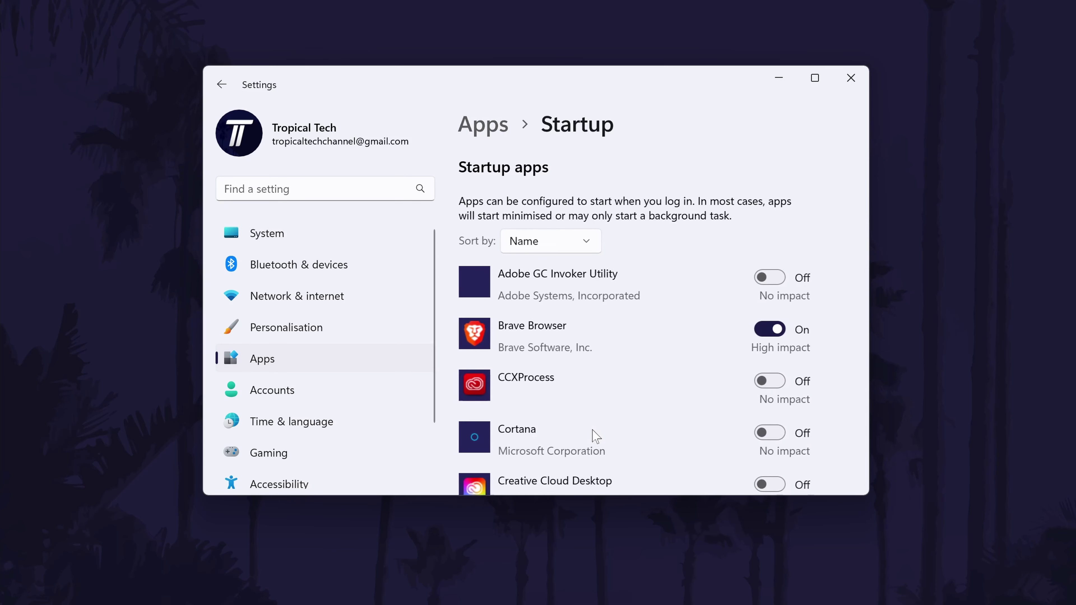
left_click(782, 330)
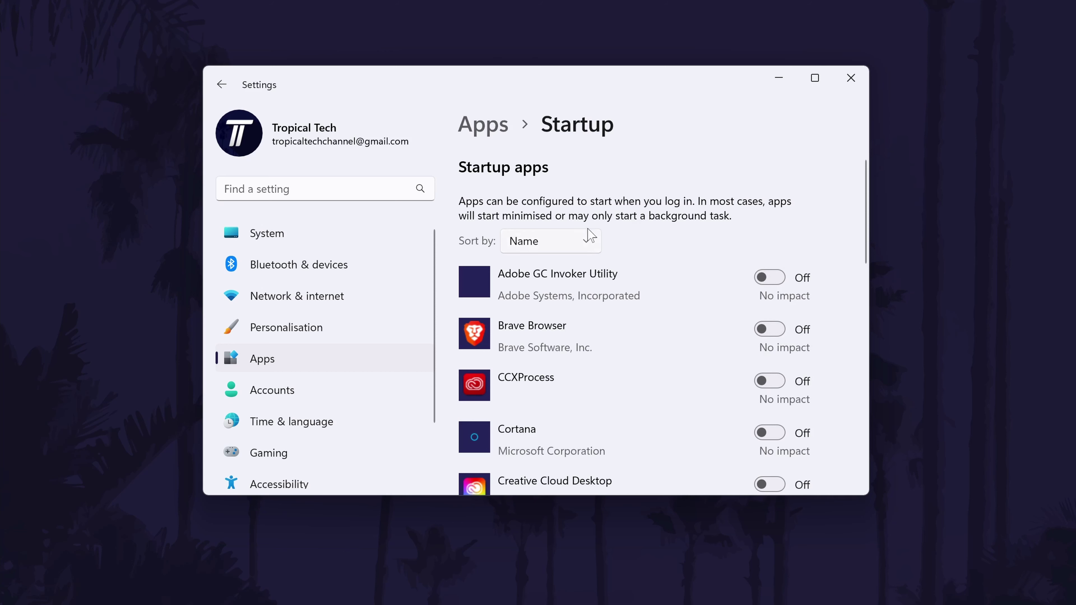
left_click(591, 244)
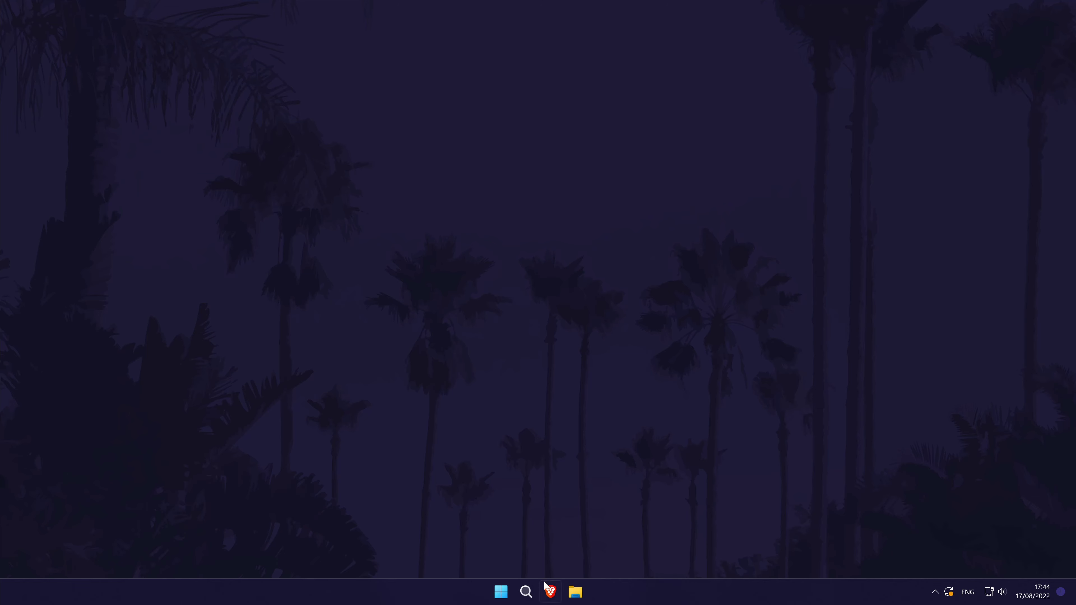
Launch Task Manager from search and right-click the Creative Cloud (32 bit) process
left_click(526, 592)
type("task manager")
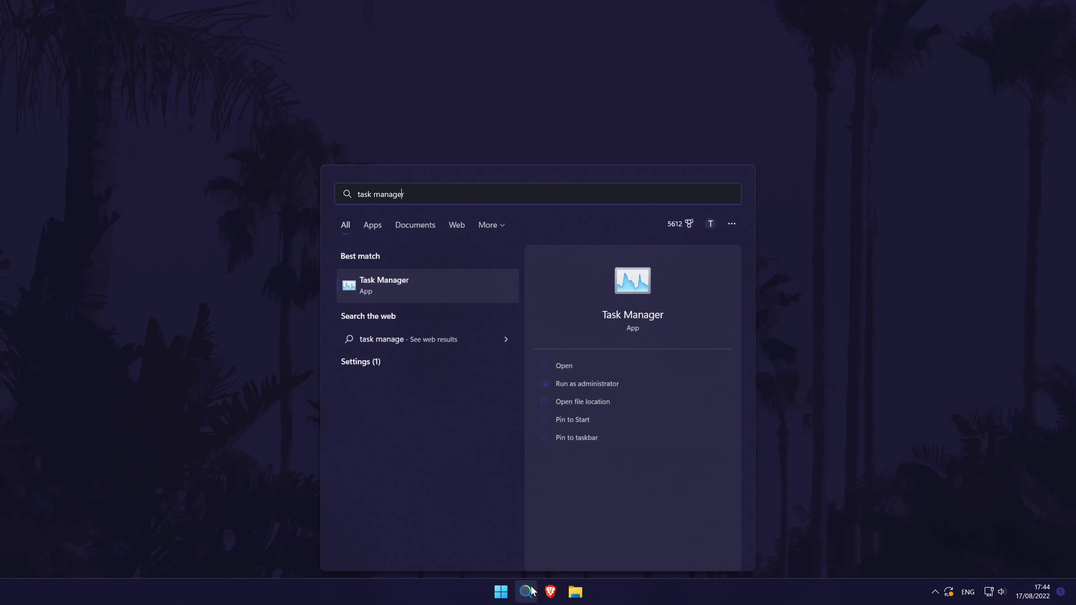
left_click(429, 288)
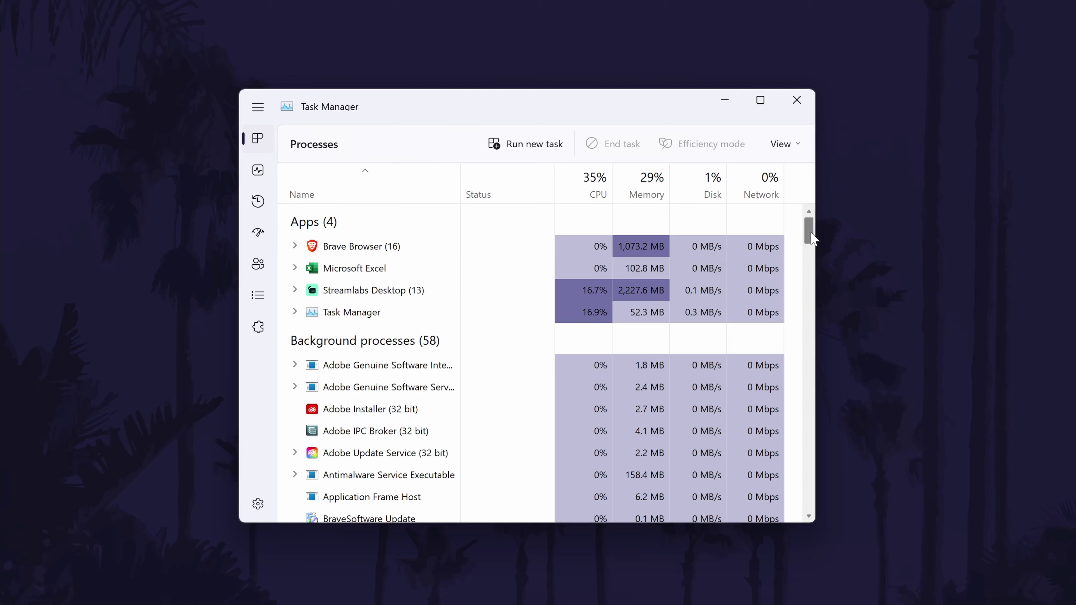
left_click_drag(809, 237, 792, 254)
scroll(456, 387, "down", 2)
scroll(458, 384, "down", 3)
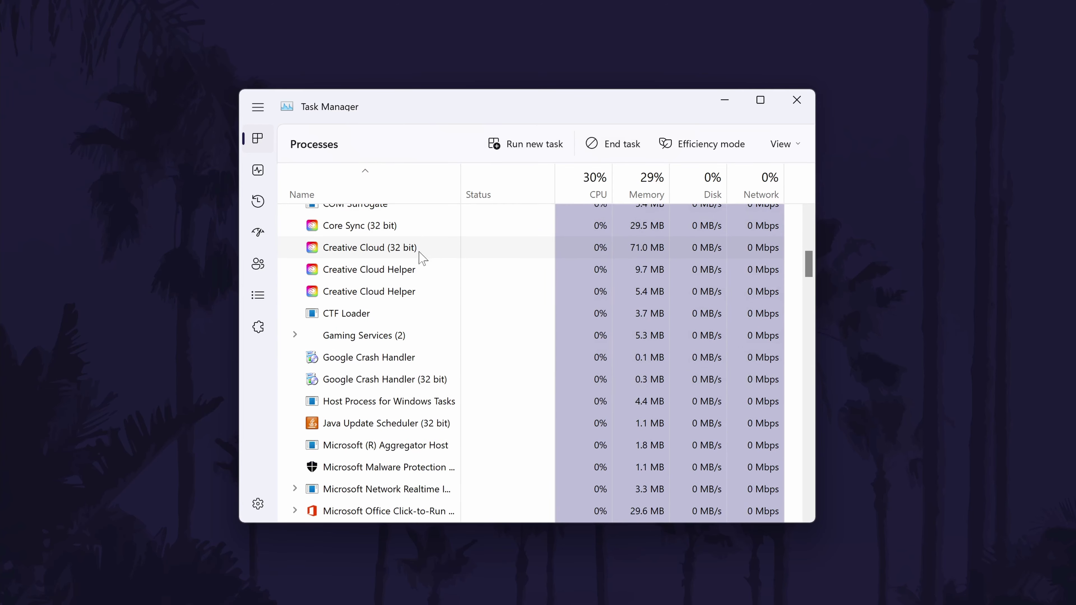
right_click(388, 249)
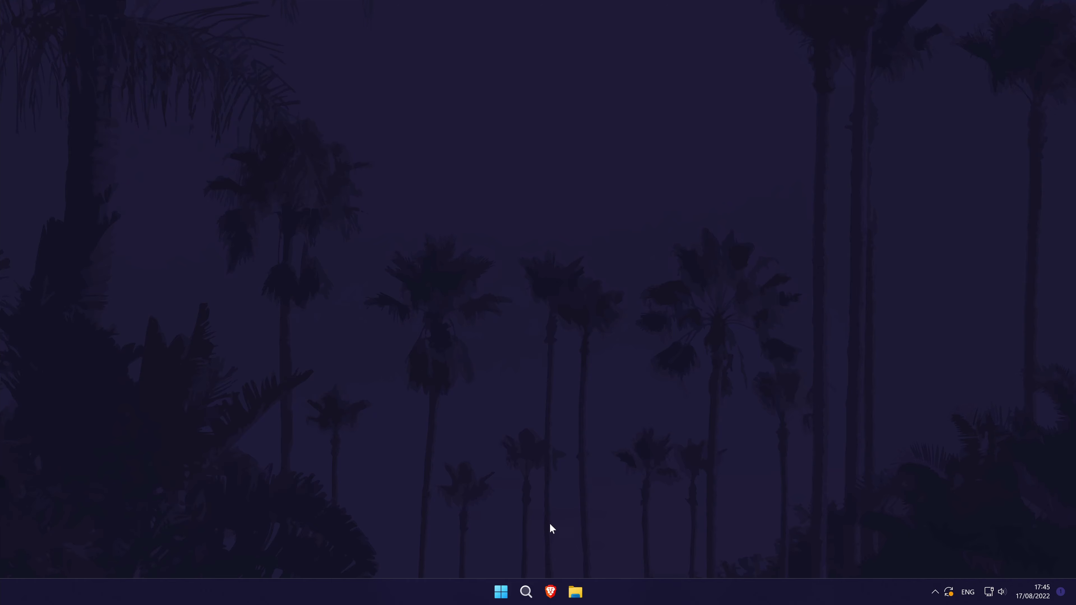
key("super+s")
type("settings")
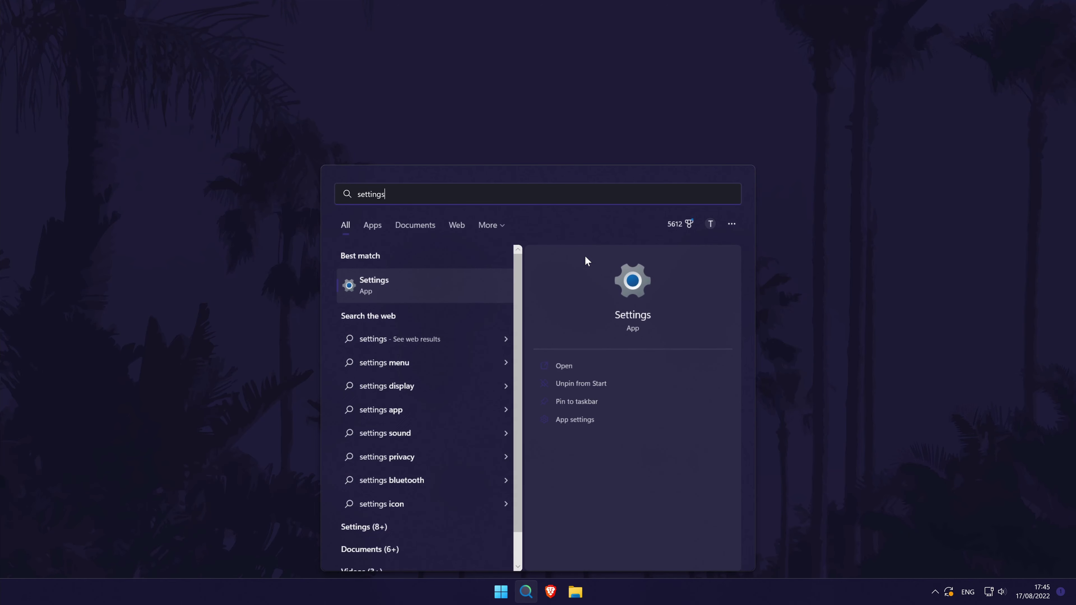
left_click(411, 282)
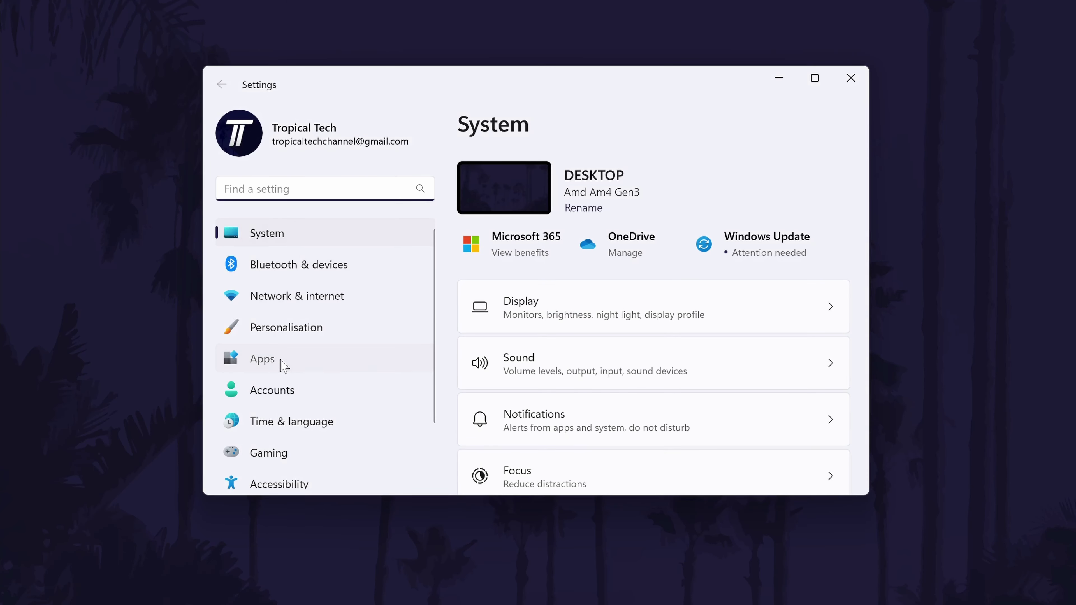
left_click(355, 347)
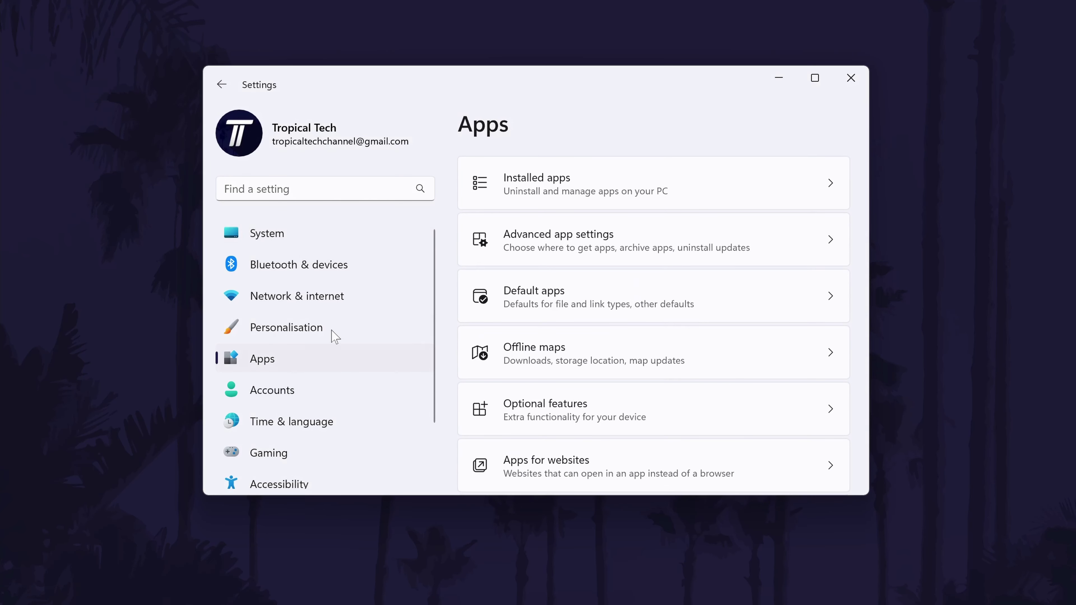
left_click(715, 189)
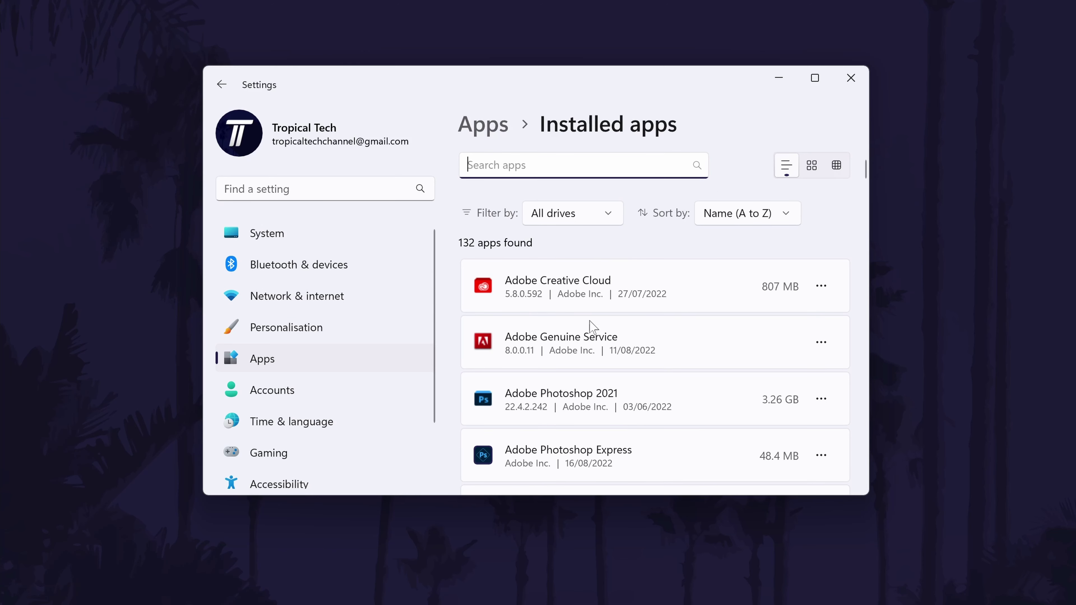
left_click(822, 287)
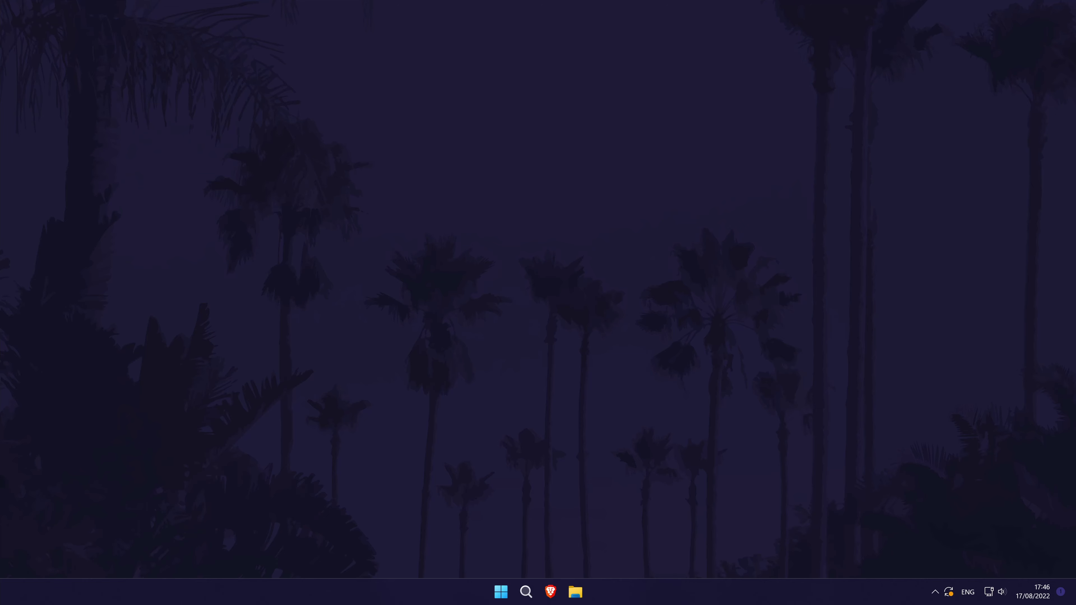
left_click(526, 592)
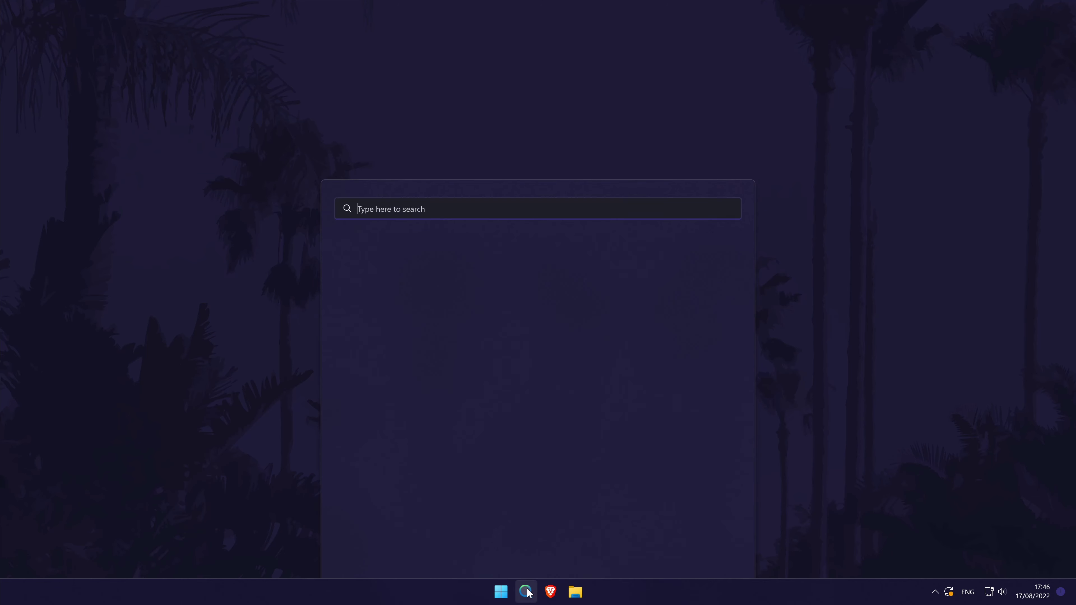
type("settings")
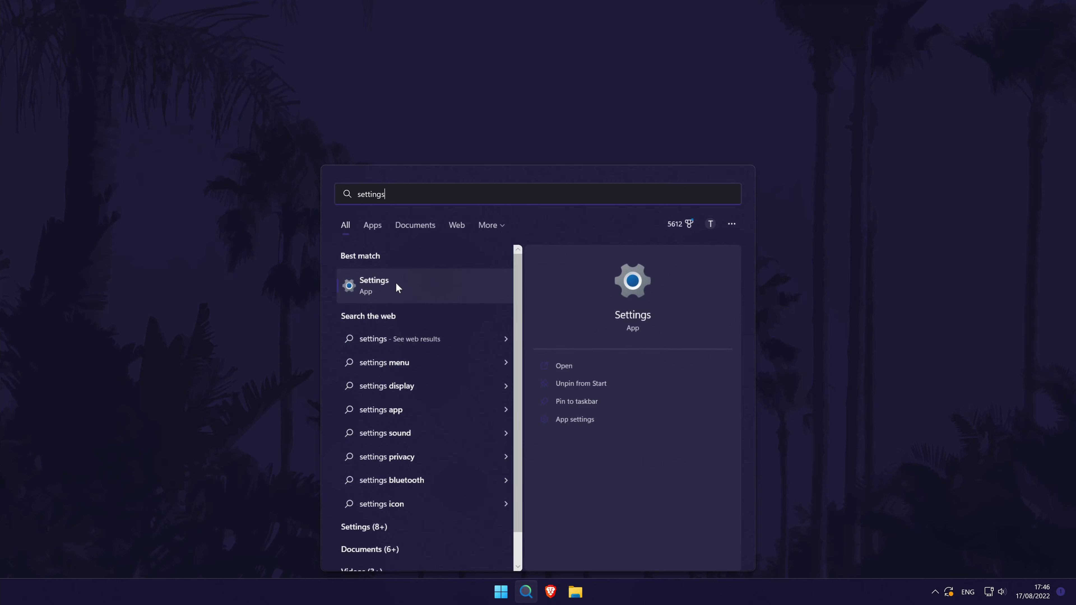
left_click(394, 284)
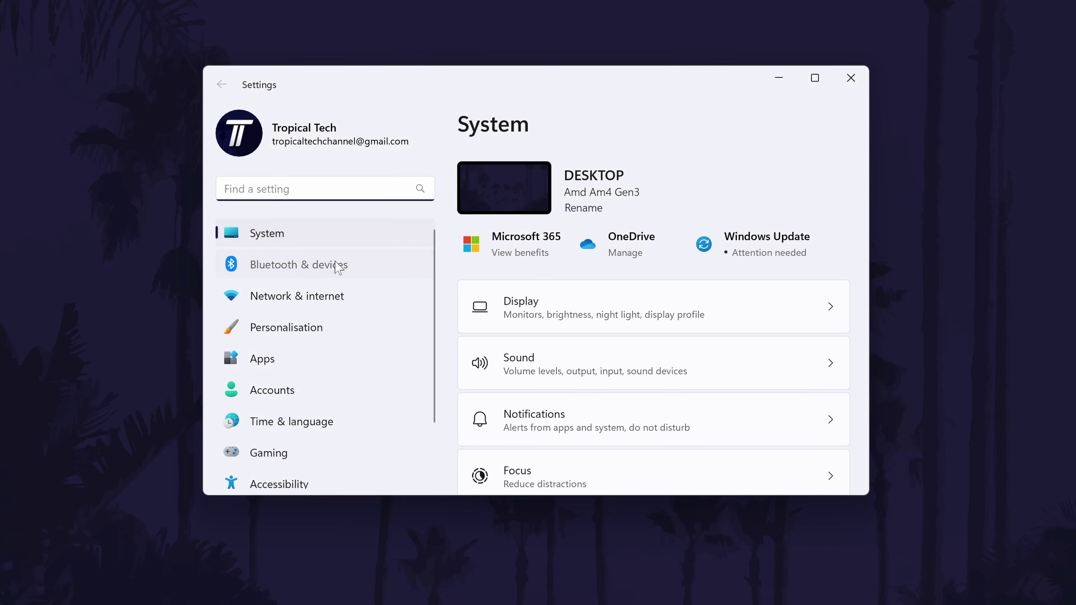
left_click(339, 267)
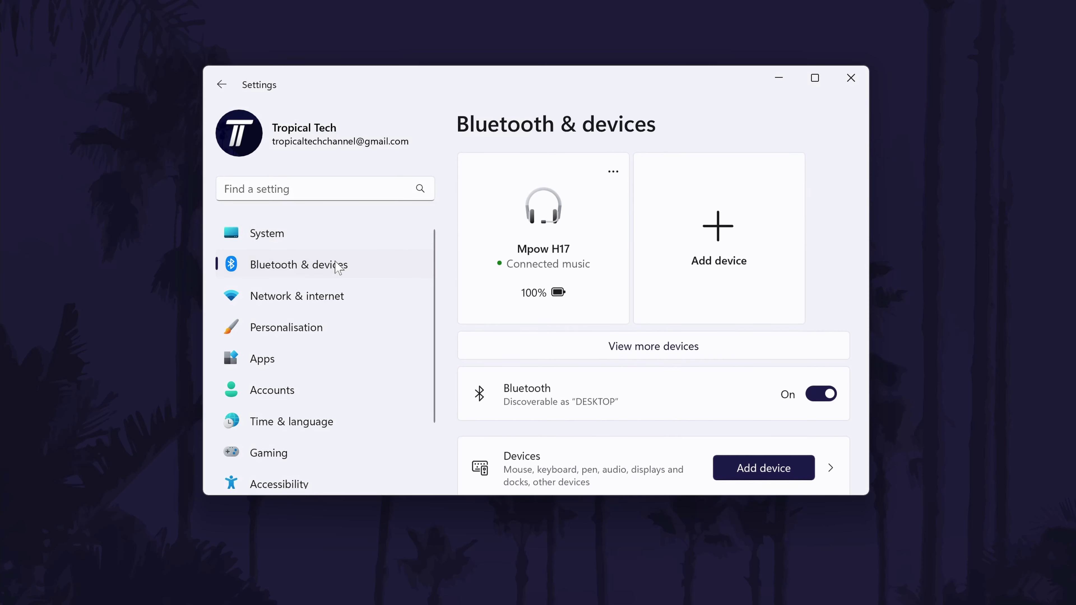
scroll(744, 302, "down", 3)
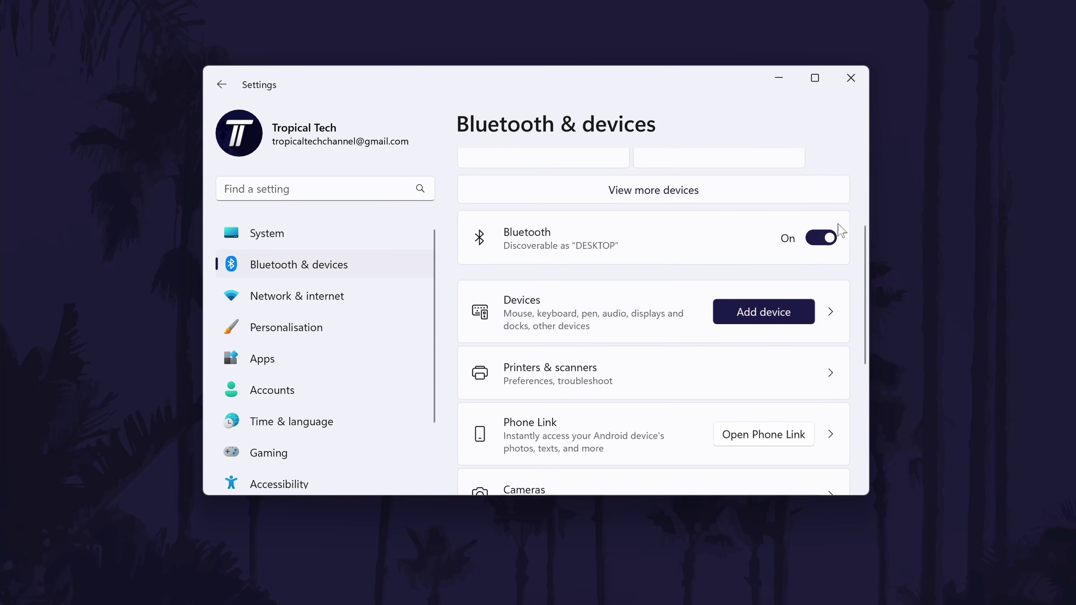
left_click(290, 297)
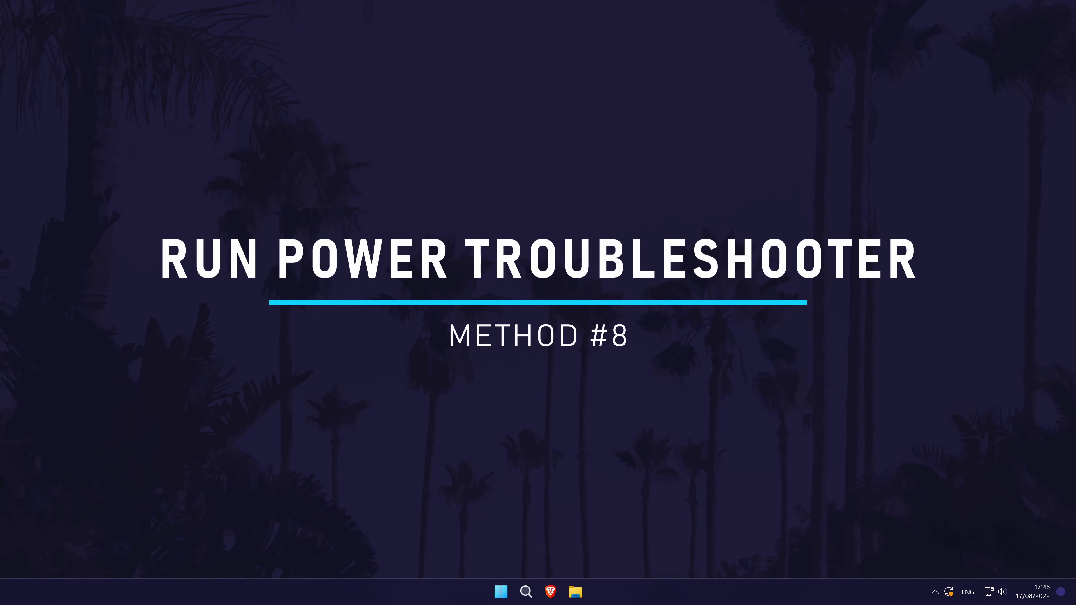
Open Settings and go to System > Troubleshoot > Other trouble-shooters, scrolling down to Power
left_click(525, 592)
type("settings")
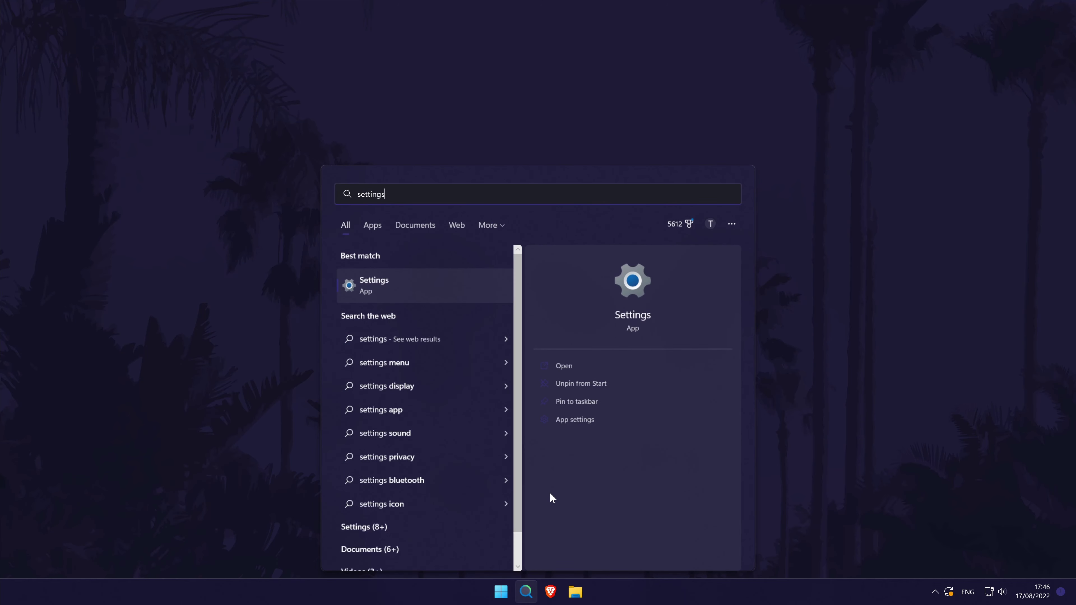
left_click(432, 287)
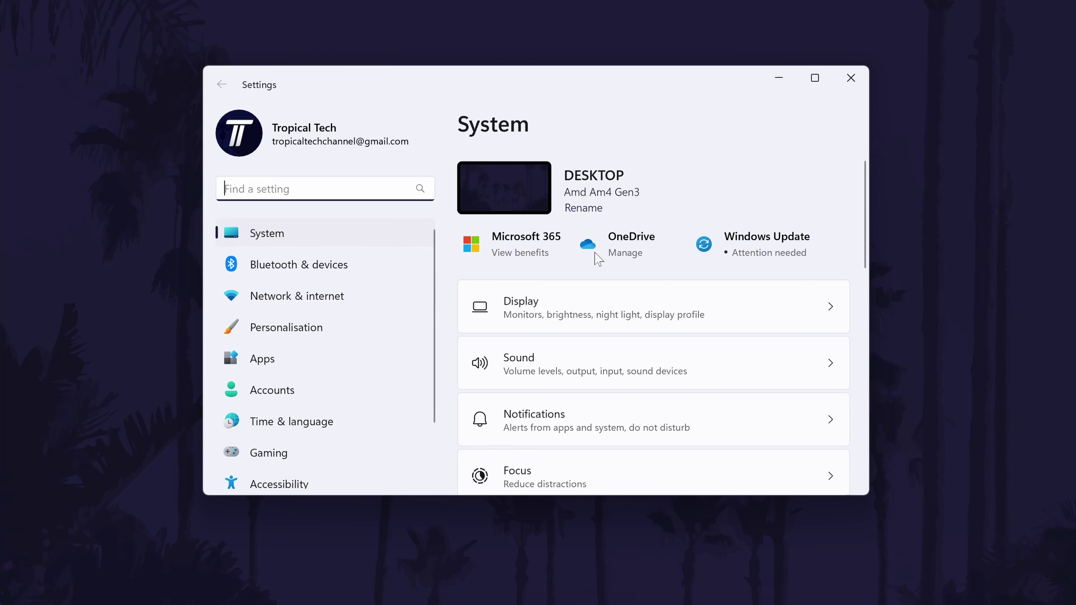
scroll(644, 270, "down", 5)
scroll(729, 345, "down", 3)
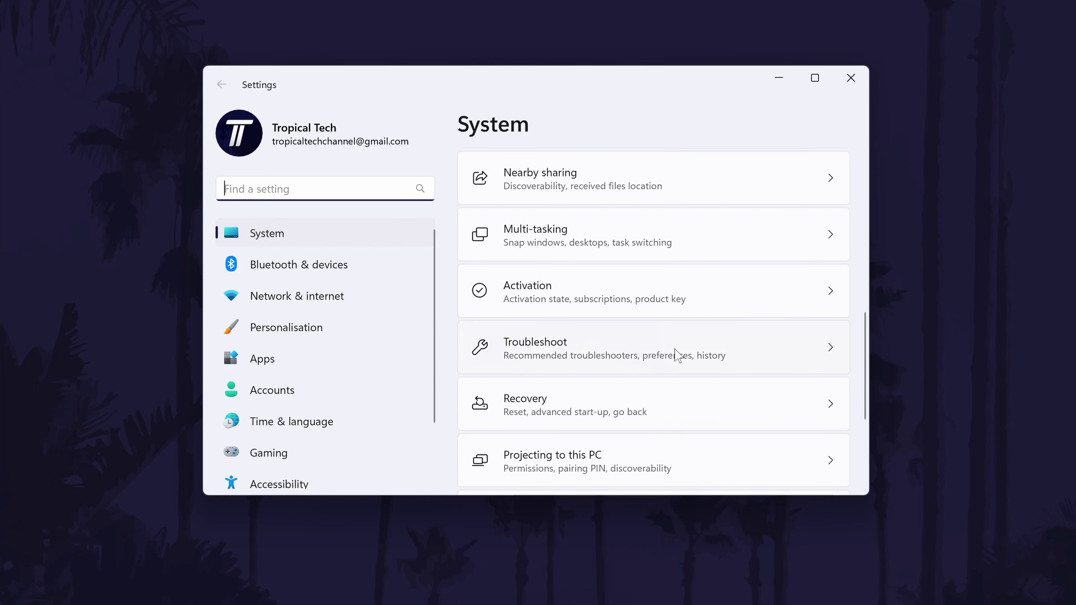
left_click(681, 350)
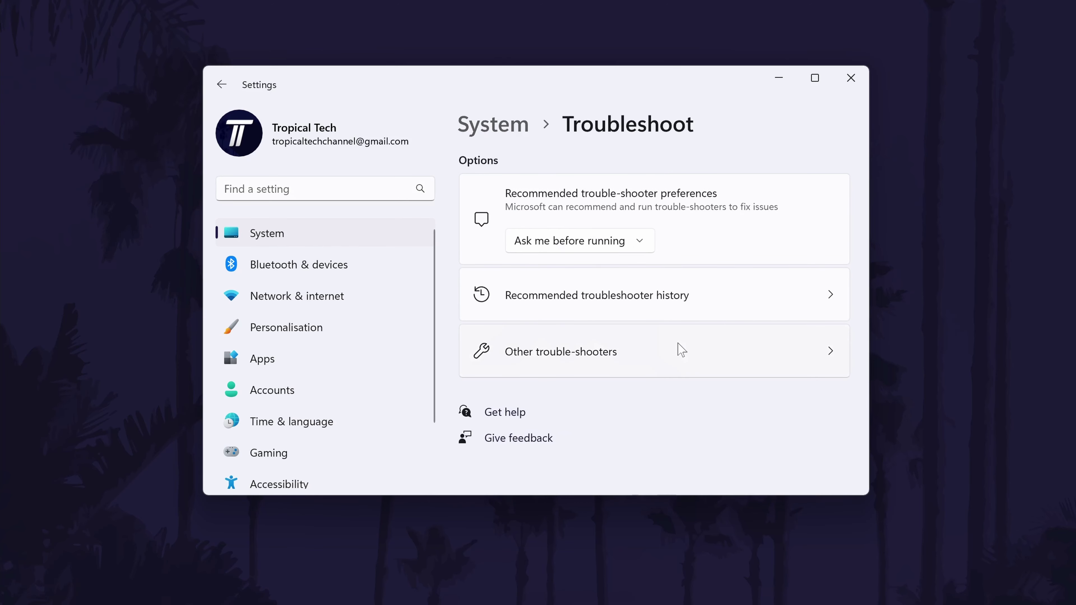
left_click(737, 363)
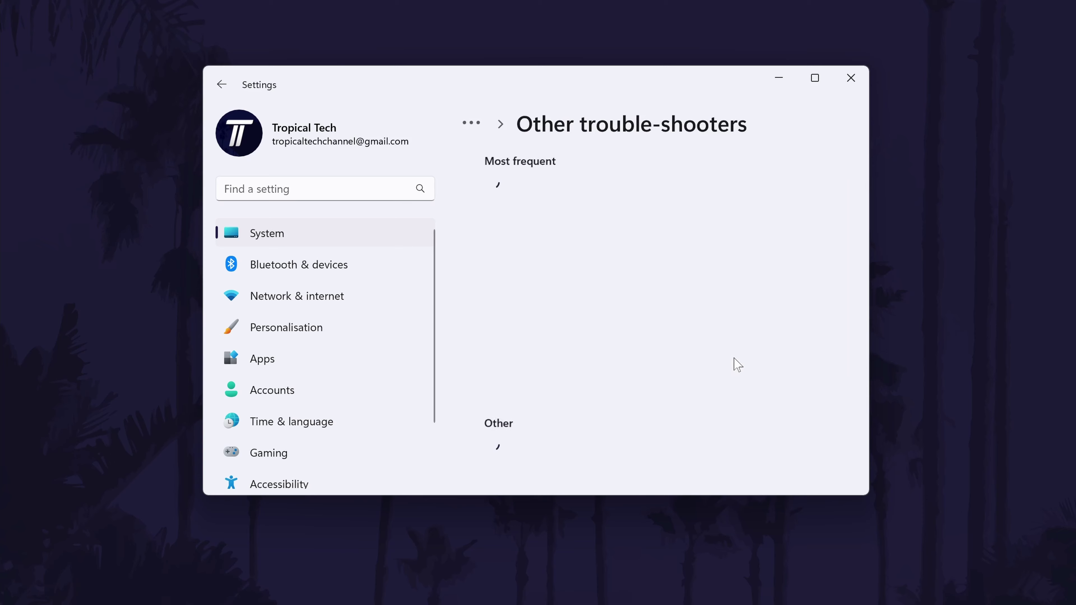
scroll(678, 291, "down", 6)
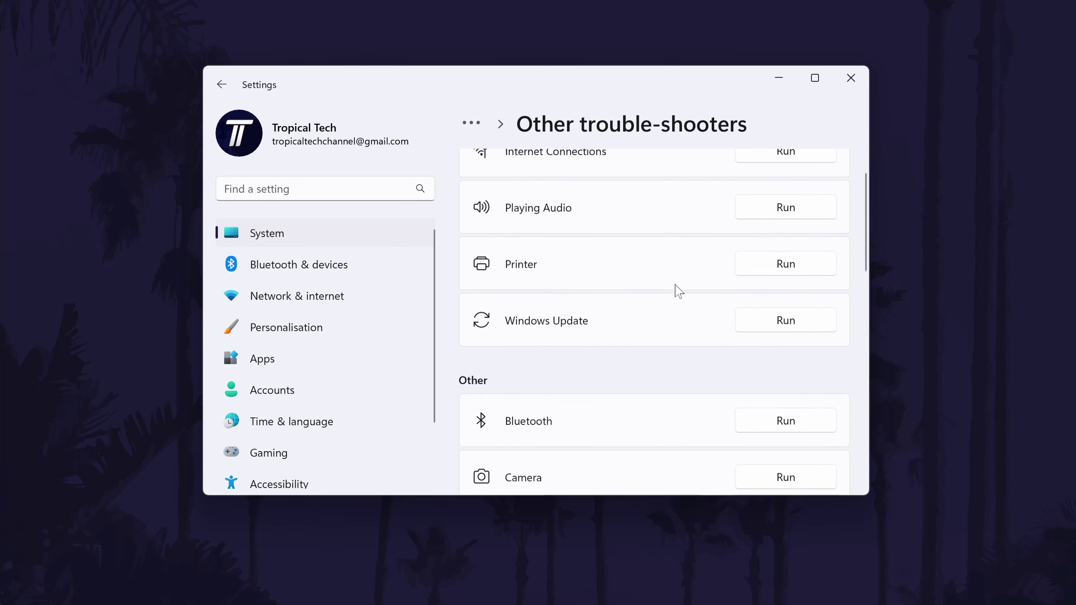
scroll(677, 291, "down", 2)
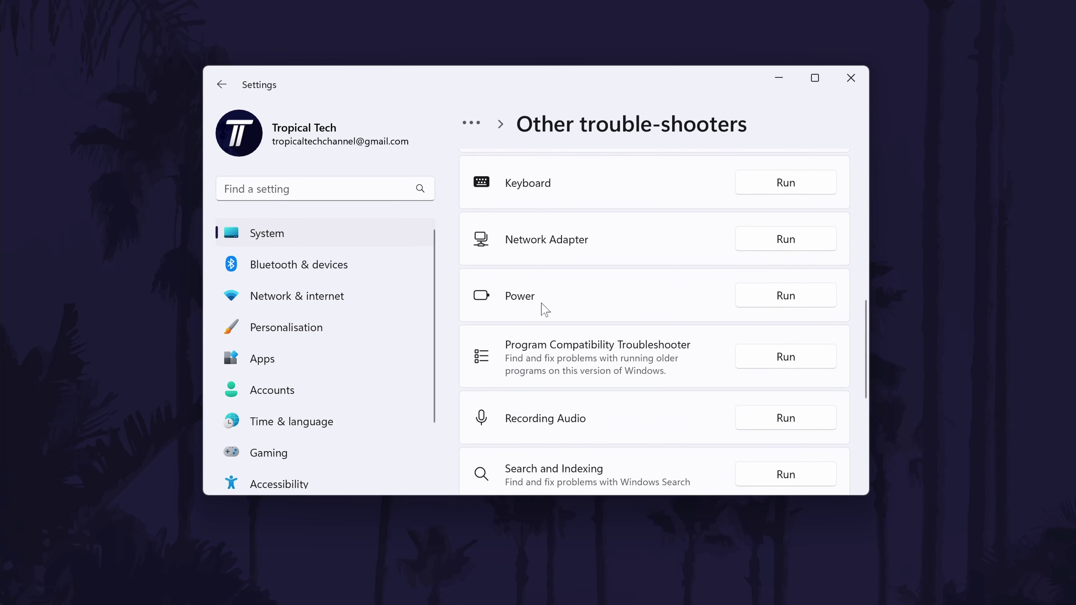
Run the Power troubleshooter
left_click(810, 303)
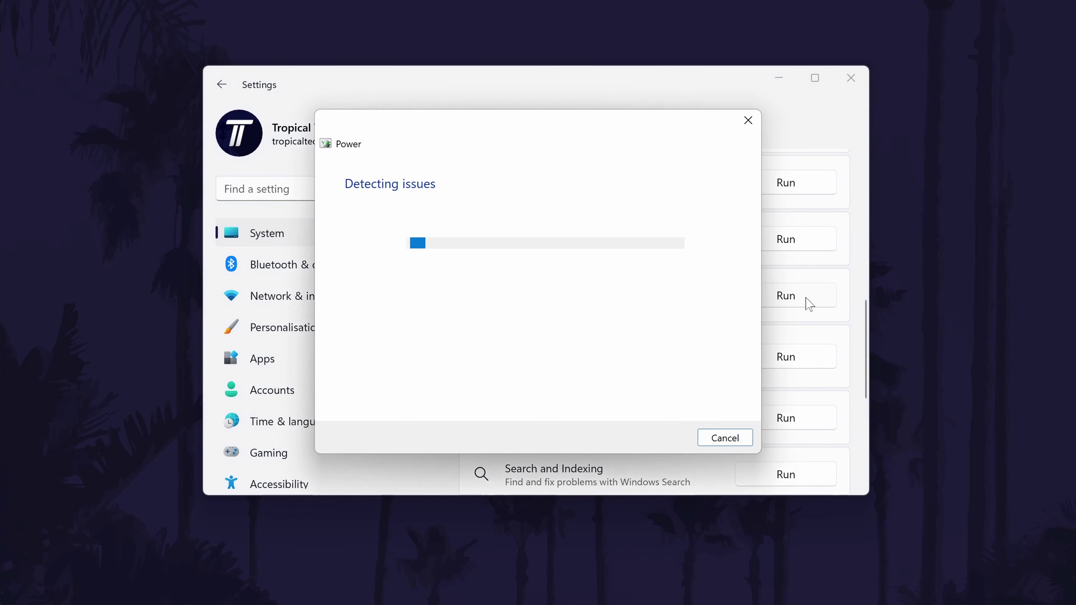